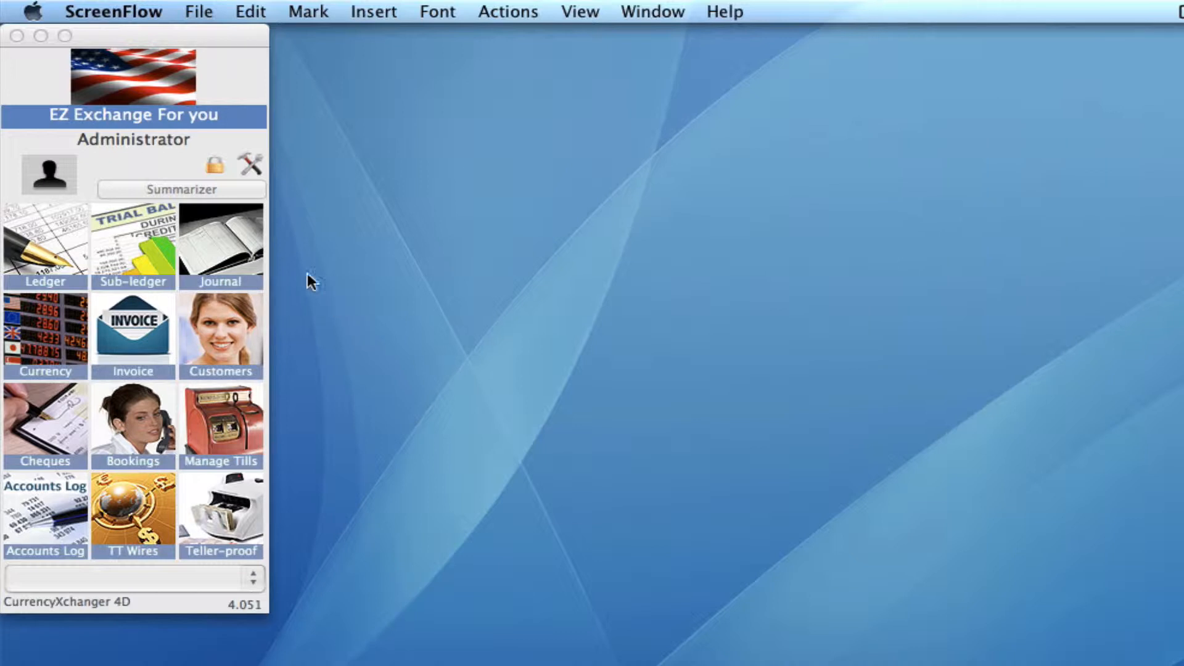
# Open the audit query for the Journal and apply a date range from 3/12/14 to 5/12/14.
pyautogui.click(210, 242)
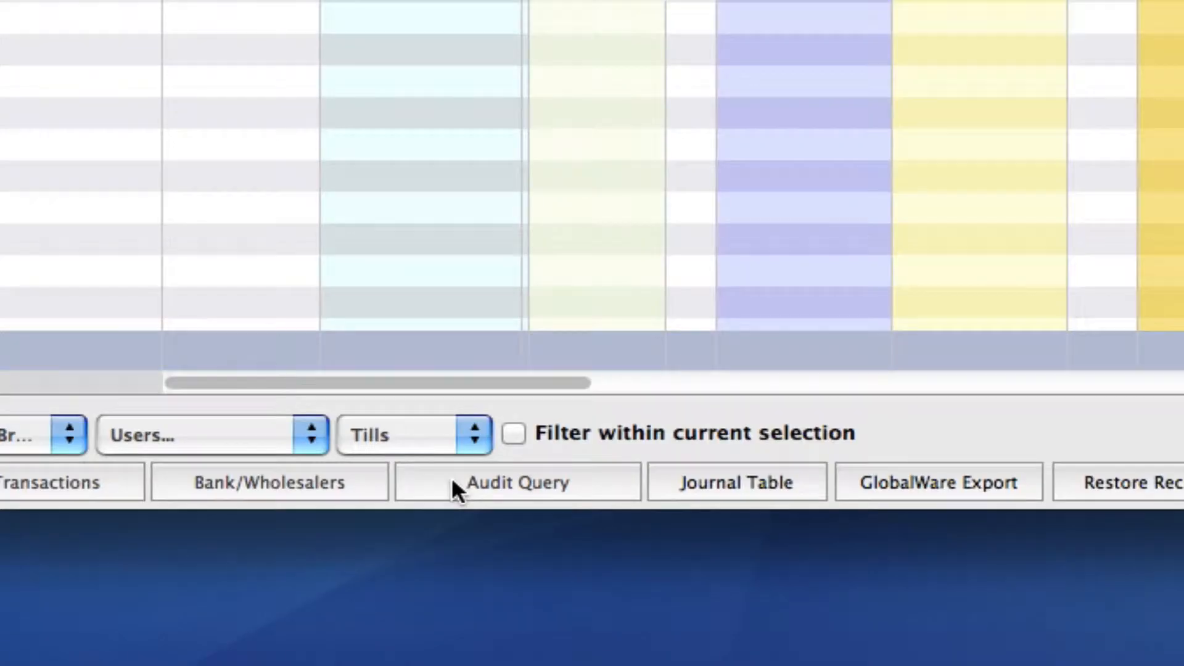
pyautogui.click(452, 477)
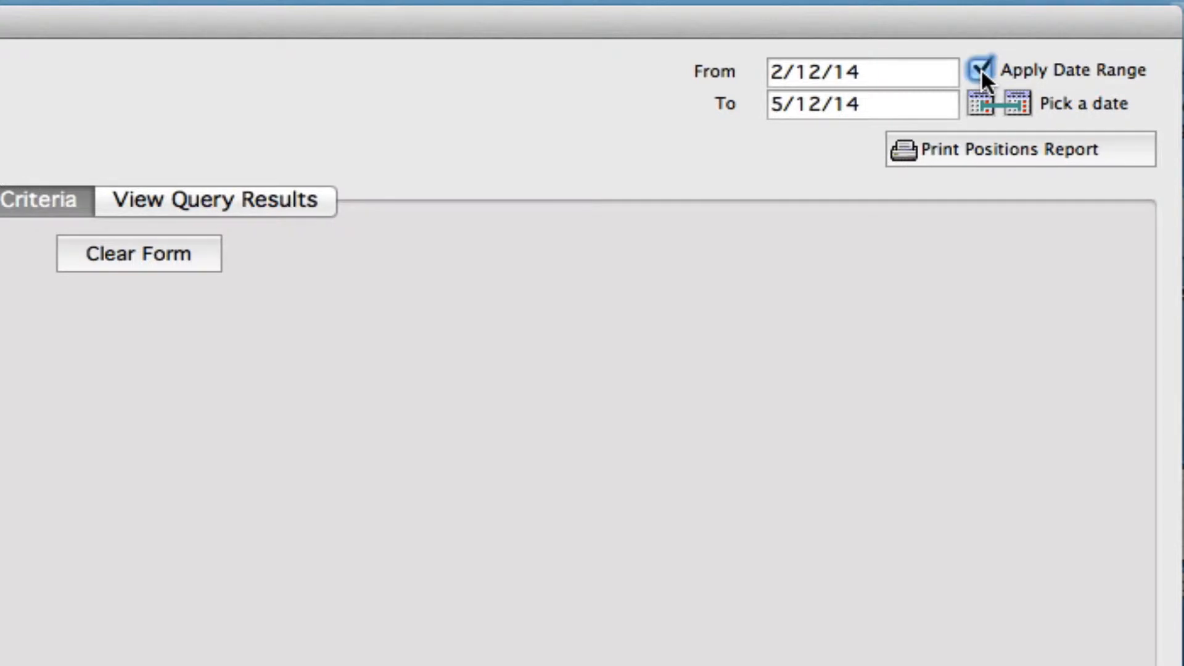
pyautogui.click(980, 102)
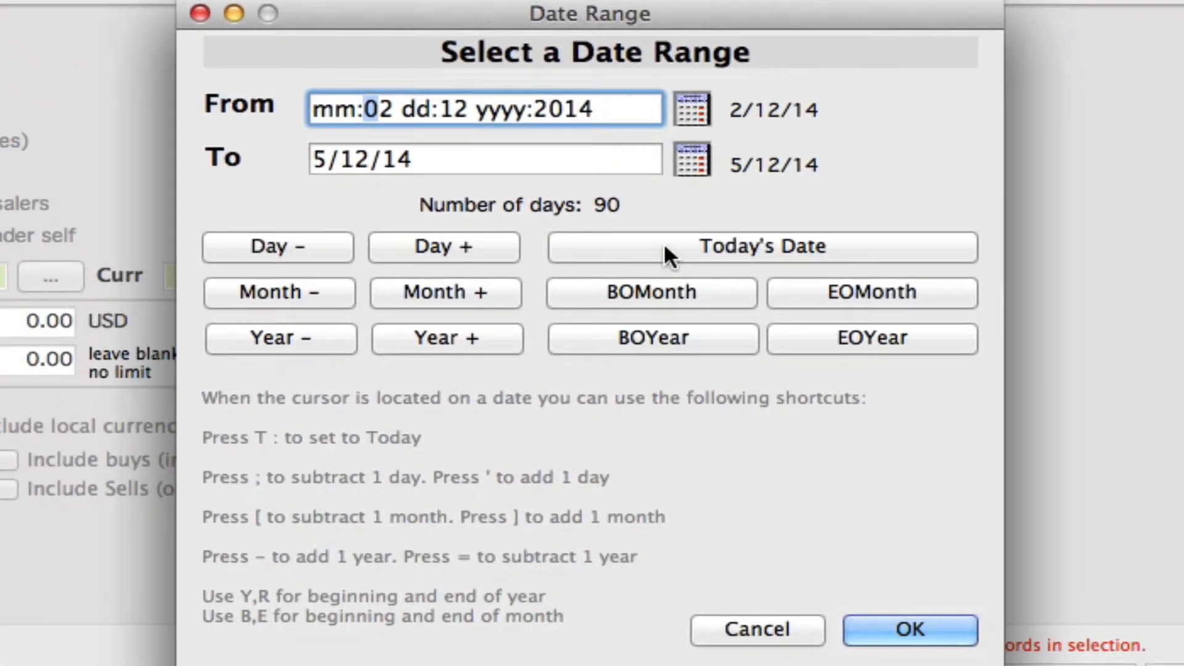
pyautogui.click(664, 243)
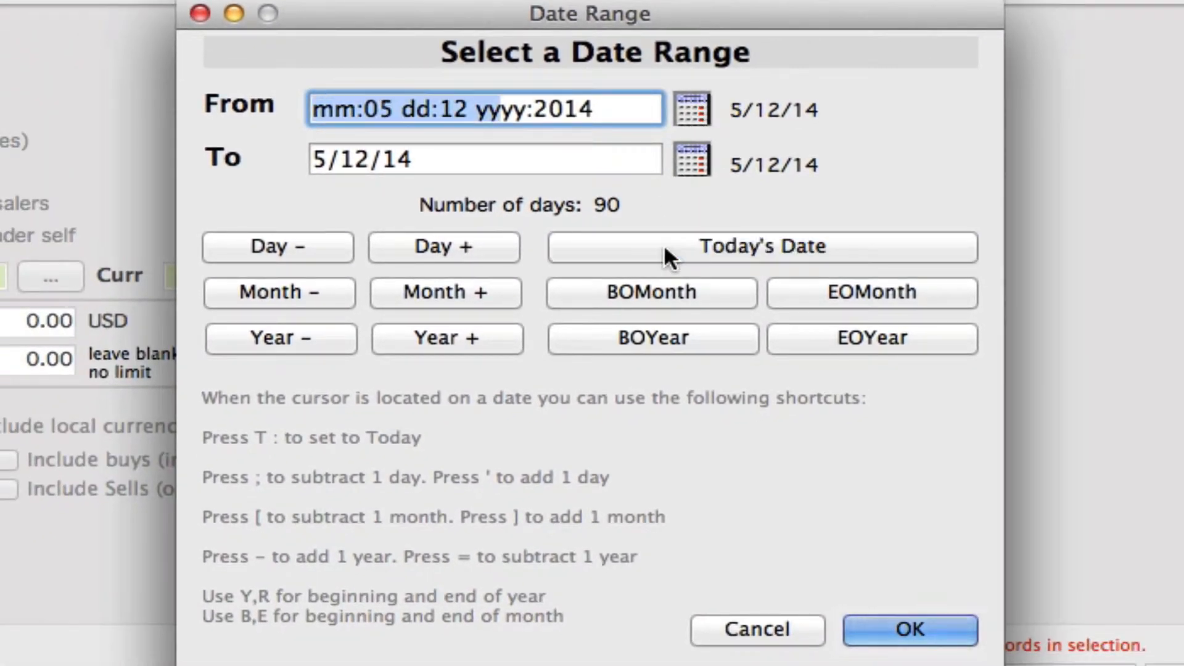
pyautogui.click(311, 295)
pyautogui.click(311, 295)
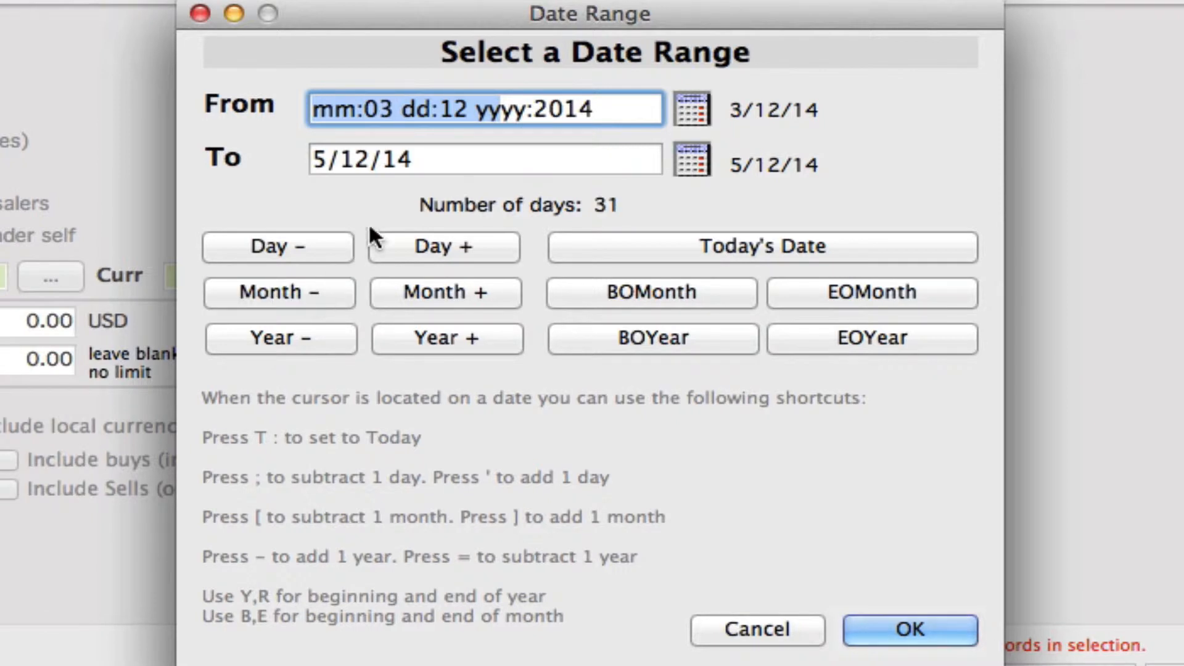
pyautogui.click(477, 159)
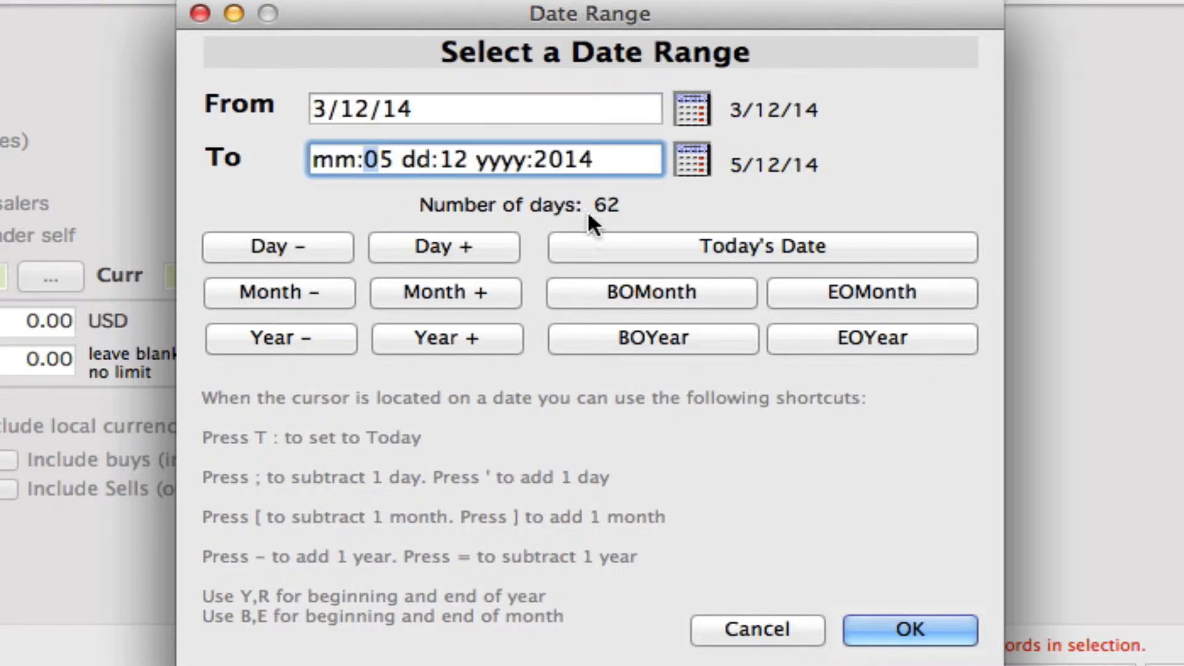
pyautogui.click(631, 243)
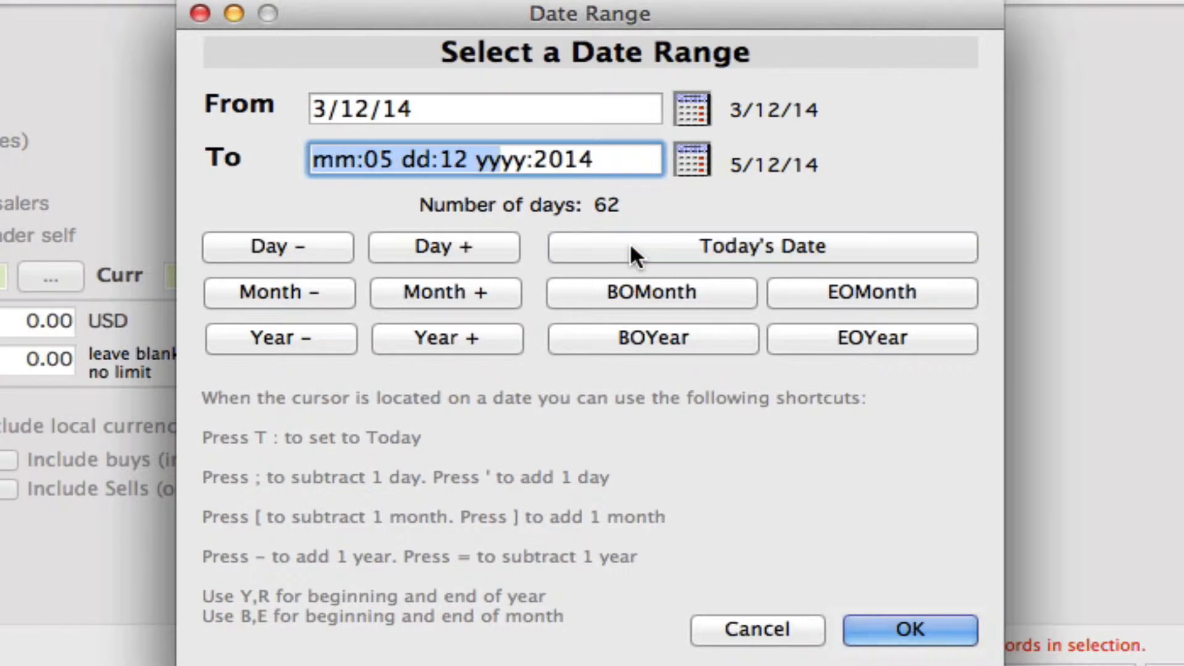
pyautogui.click(864, 626)
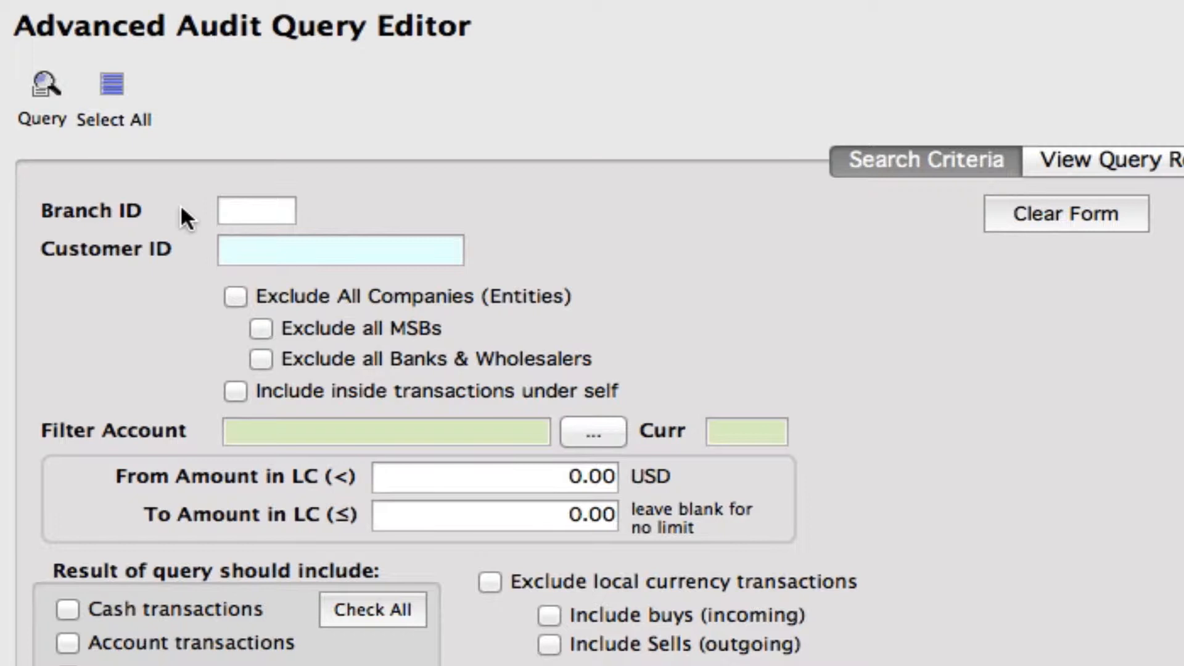
# Try looking up a customer by first name for the Customer ID criterion, and cancel without picking one.
pyautogui.click(243, 203)
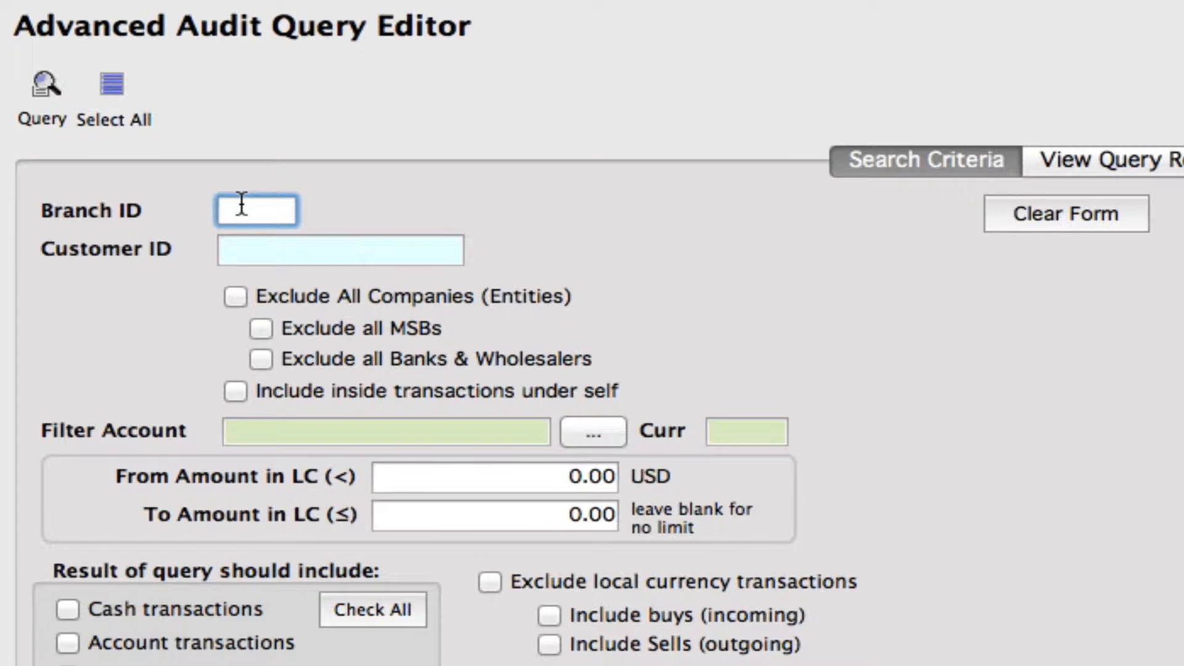
pyautogui.press('Tab')
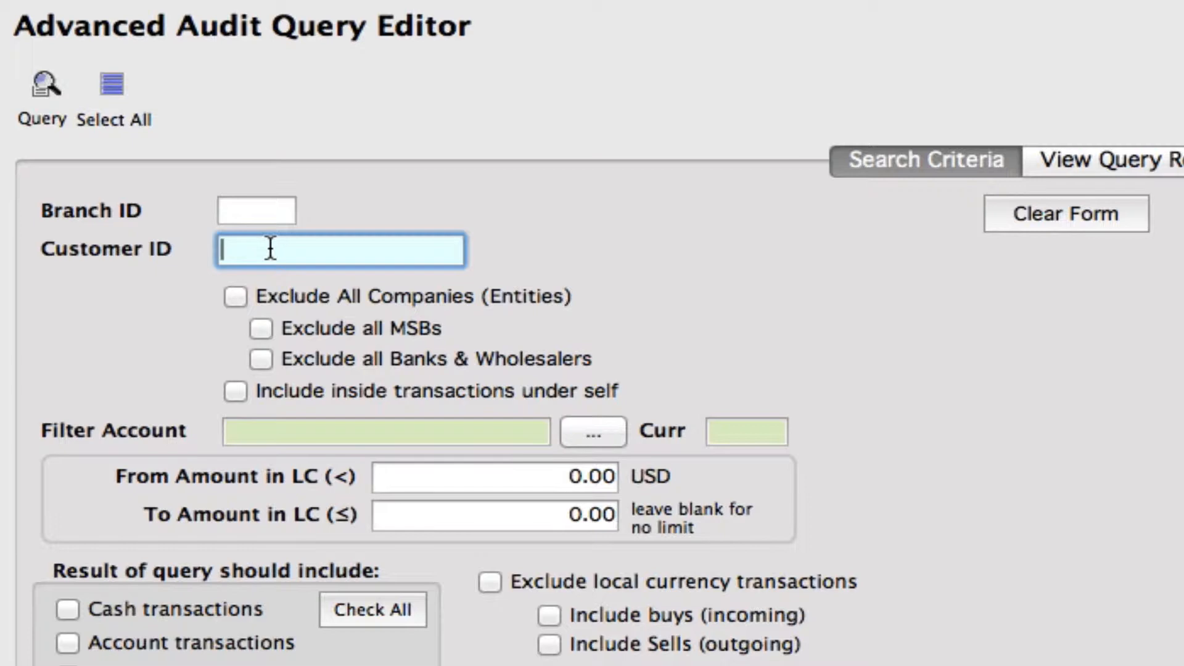
pyautogui.write('tony')
pyautogui.press('Tab')
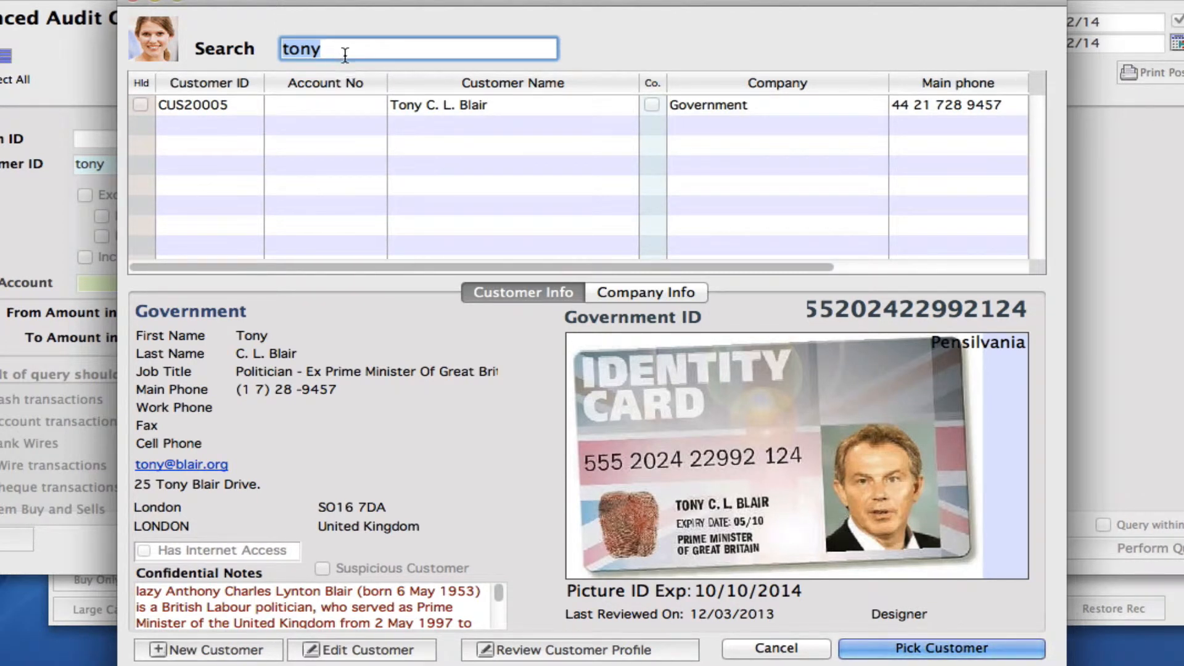
pyautogui.click(809, 651)
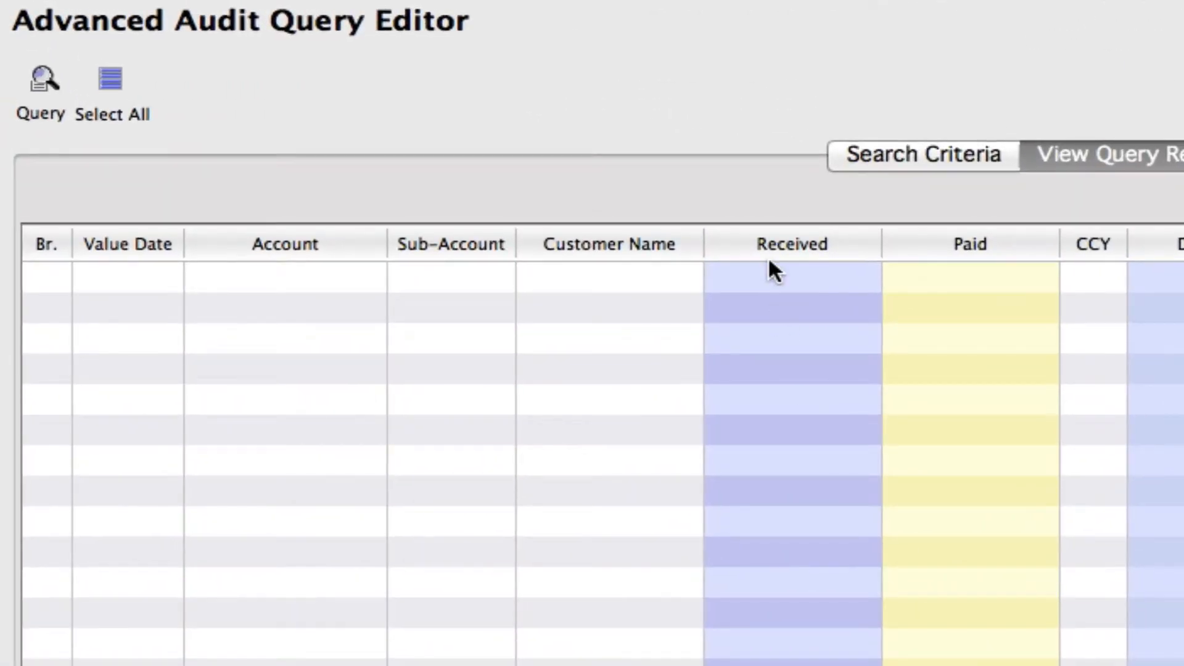
pyautogui.click(853, 164)
pyautogui.click(245, 246)
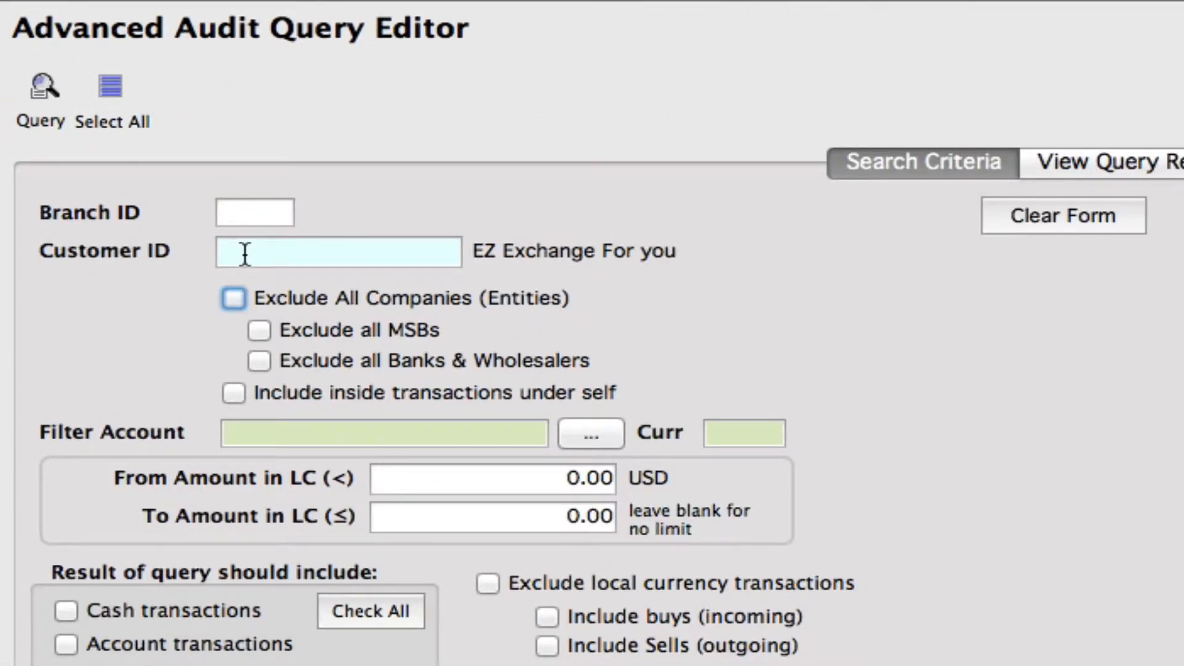
# Try the exclusions for all companies, MSBs, and banks and wholesalers, plus inside transactions under self, and clear them all again.
pyautogui.click(234, 298)
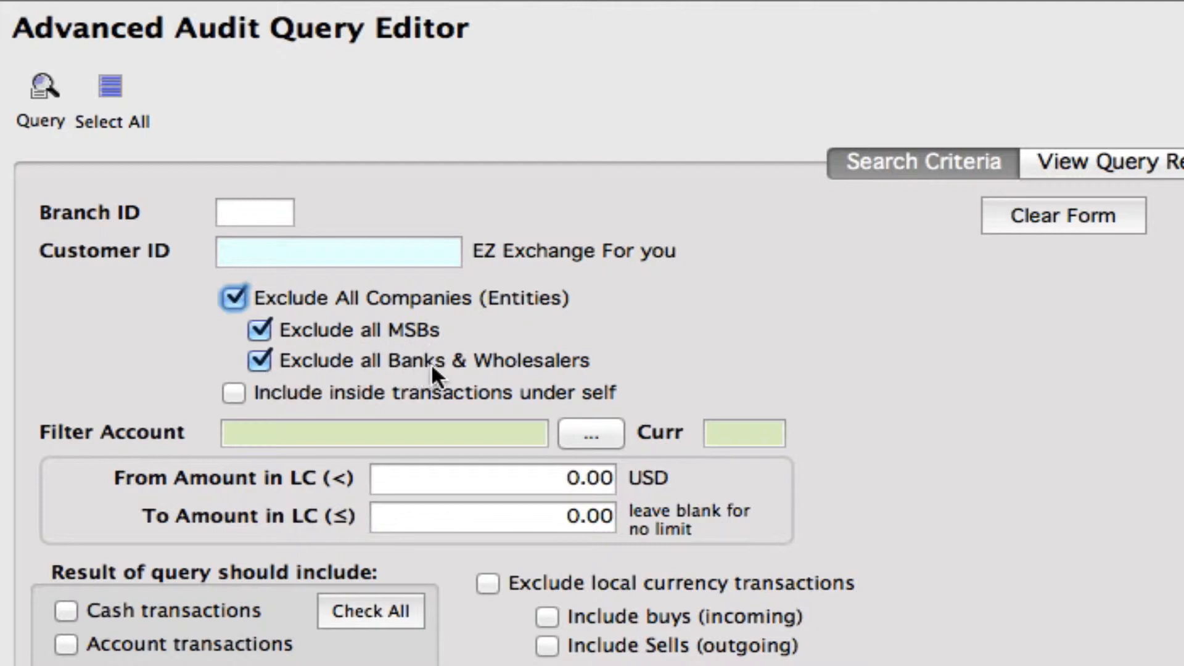
pyautogui.click(265, 331)
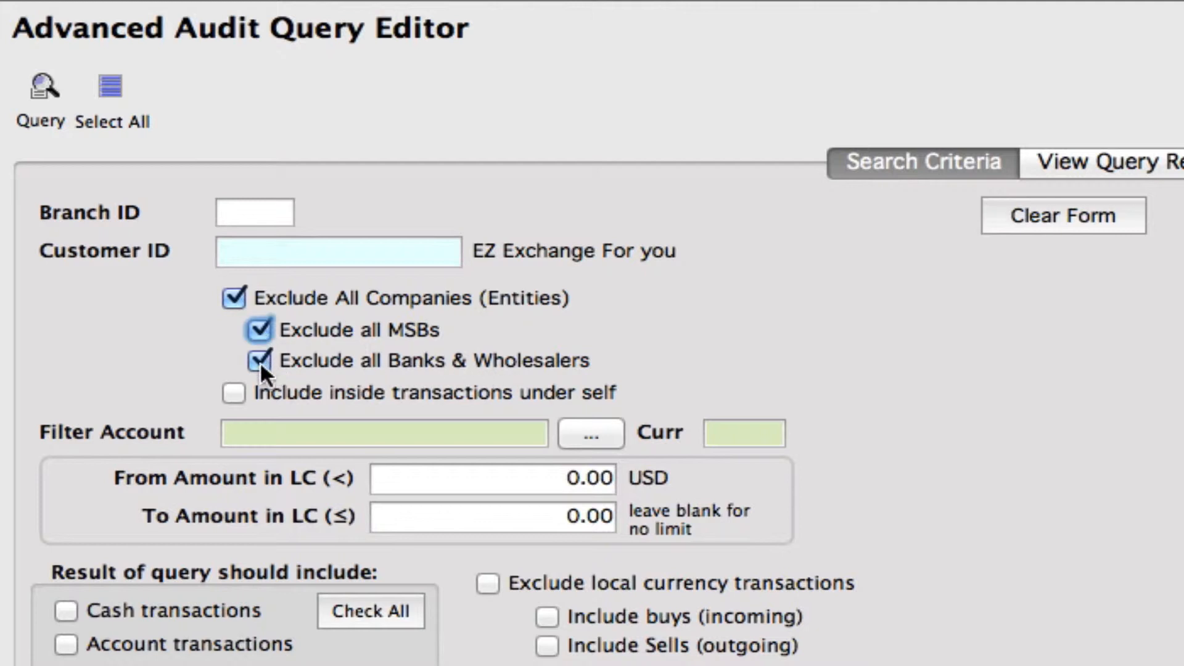
pyautogui.click(261, 361)
pyautogui.click(259, 333)
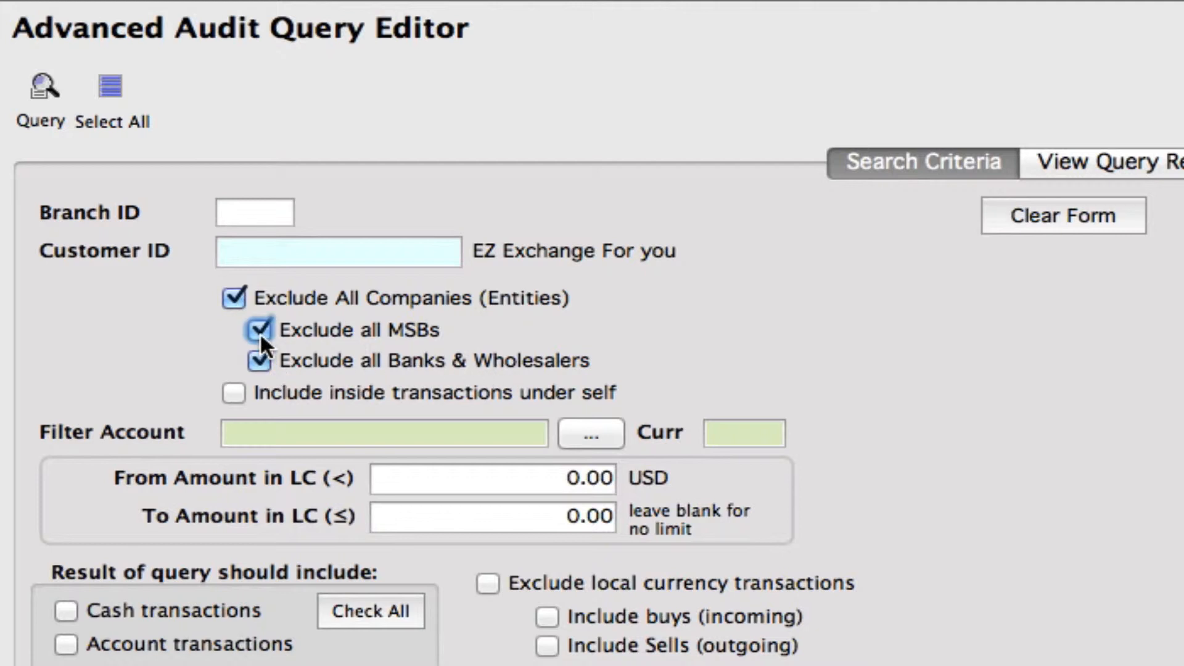
pyautogui.click(234, 296)
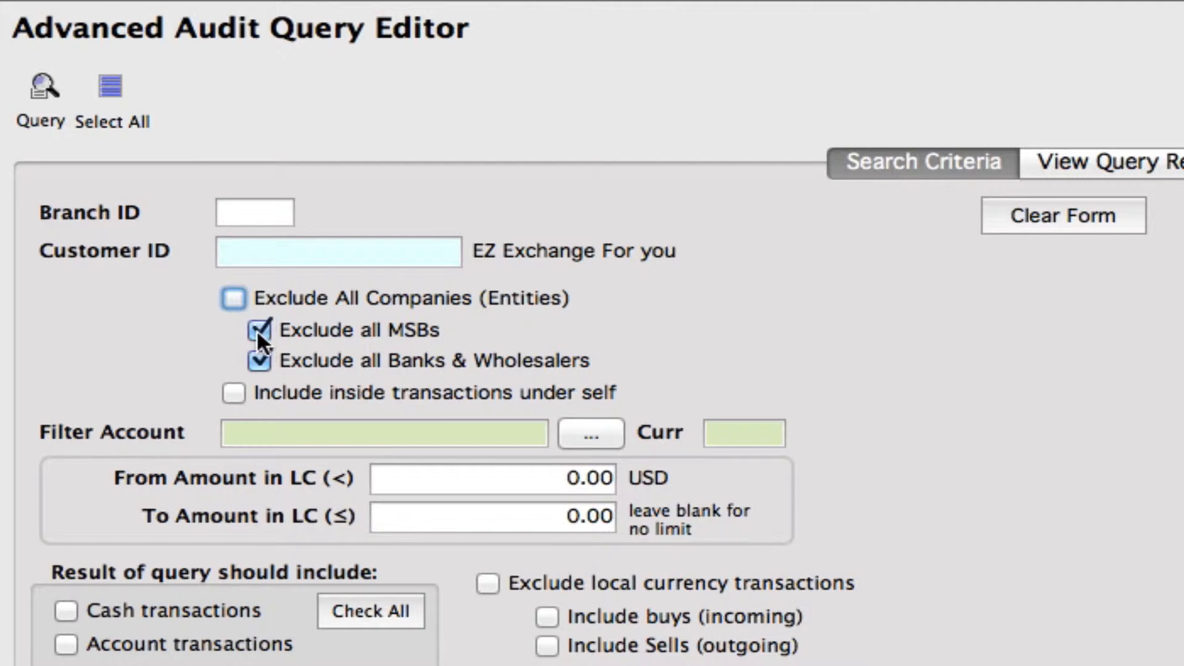
pyautogui.click(259, 361)
pyautogui.click(261, 322)
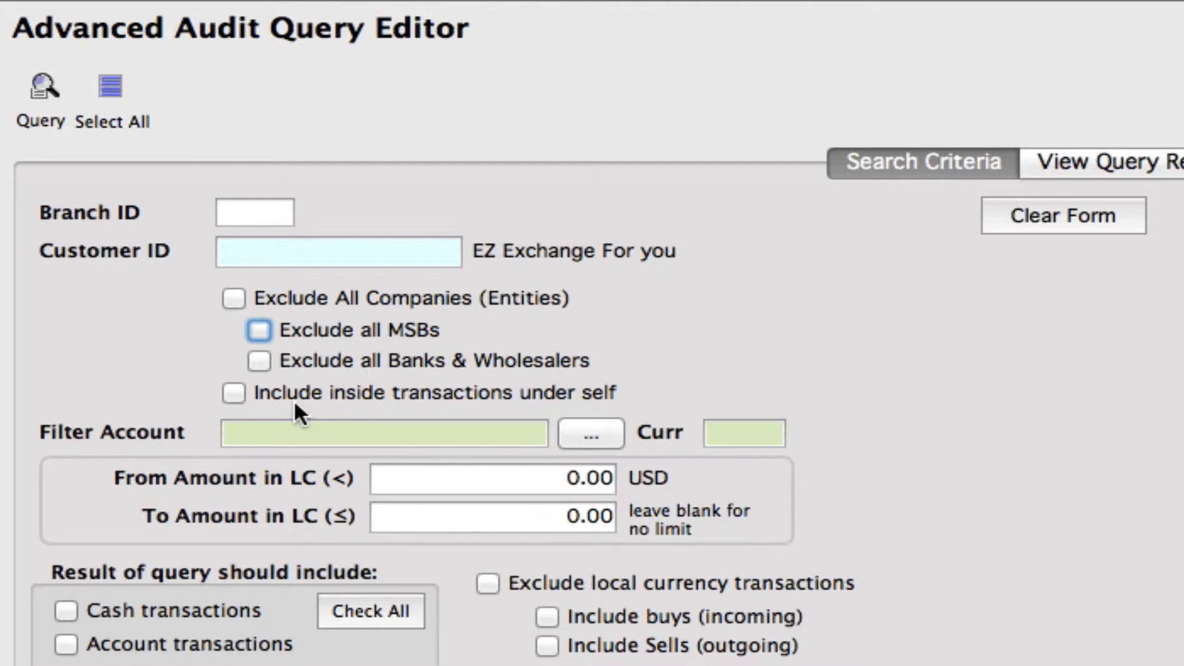
pyautogui.click(234, 393)
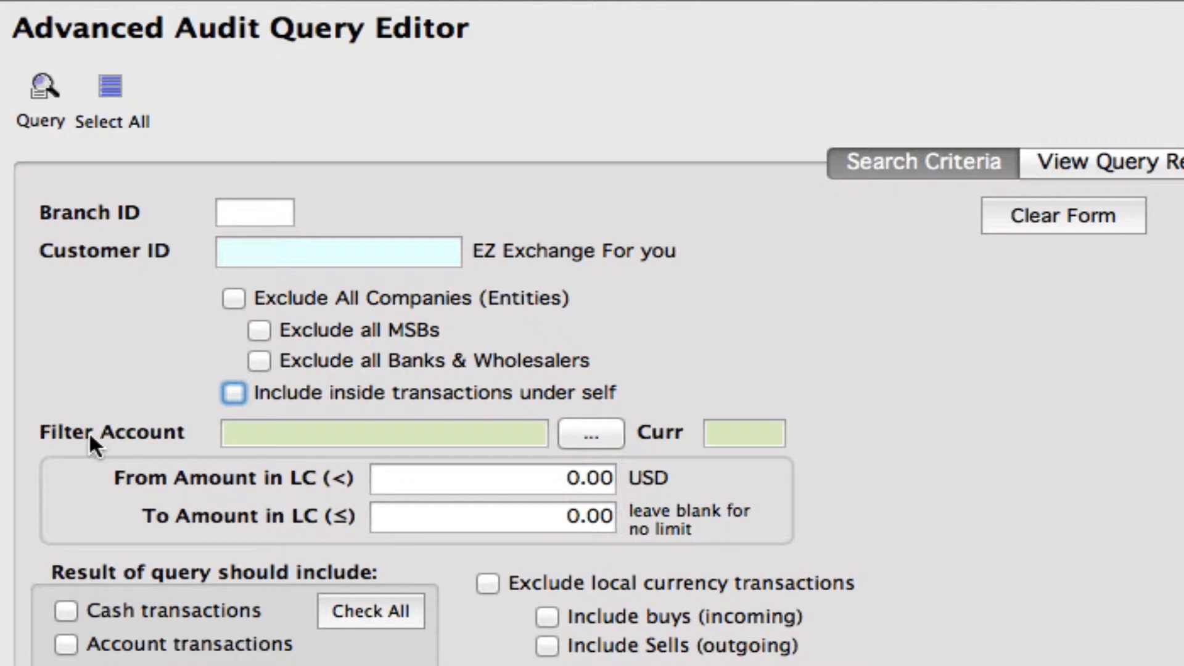
# View the sub-ledger accounts available for the account filter, leaving the account and currency criteria blank.
pyautogui.click(258, 432)
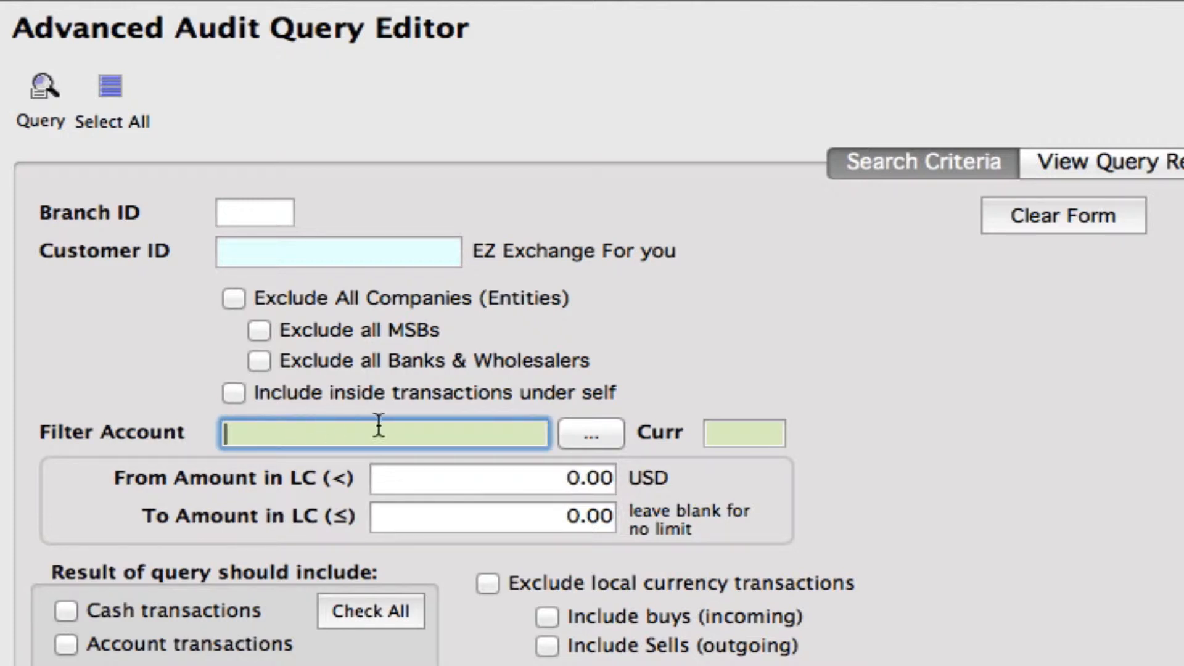
pyautogui.click(590, 435)
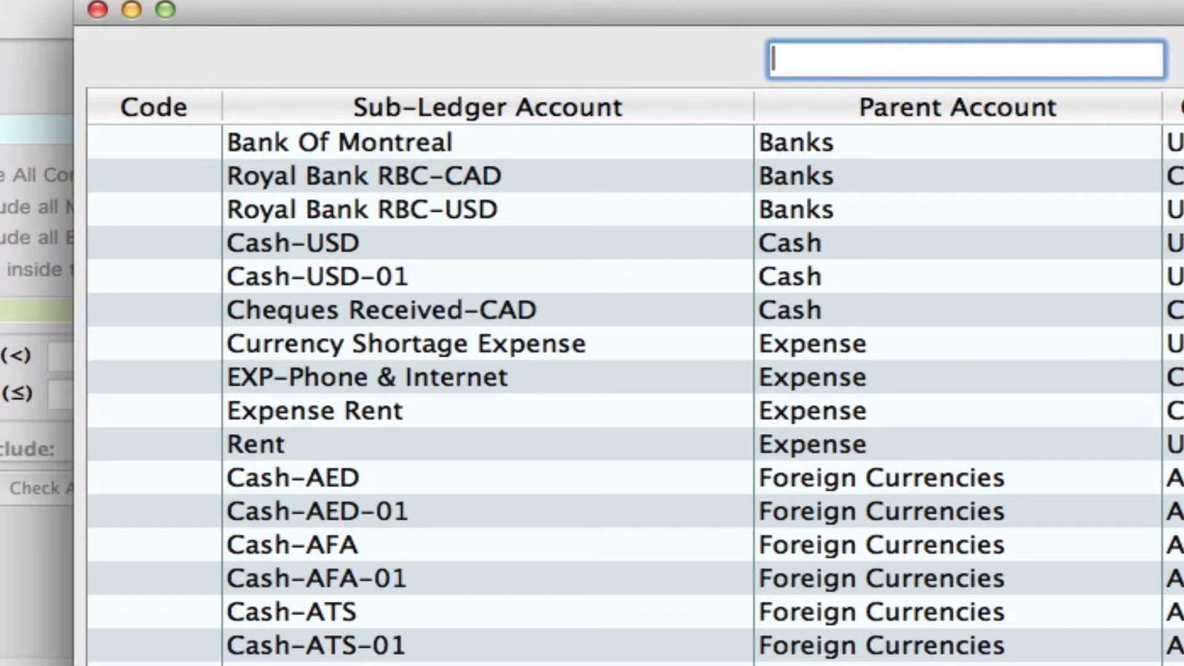
pyautogui.click(765, 665)
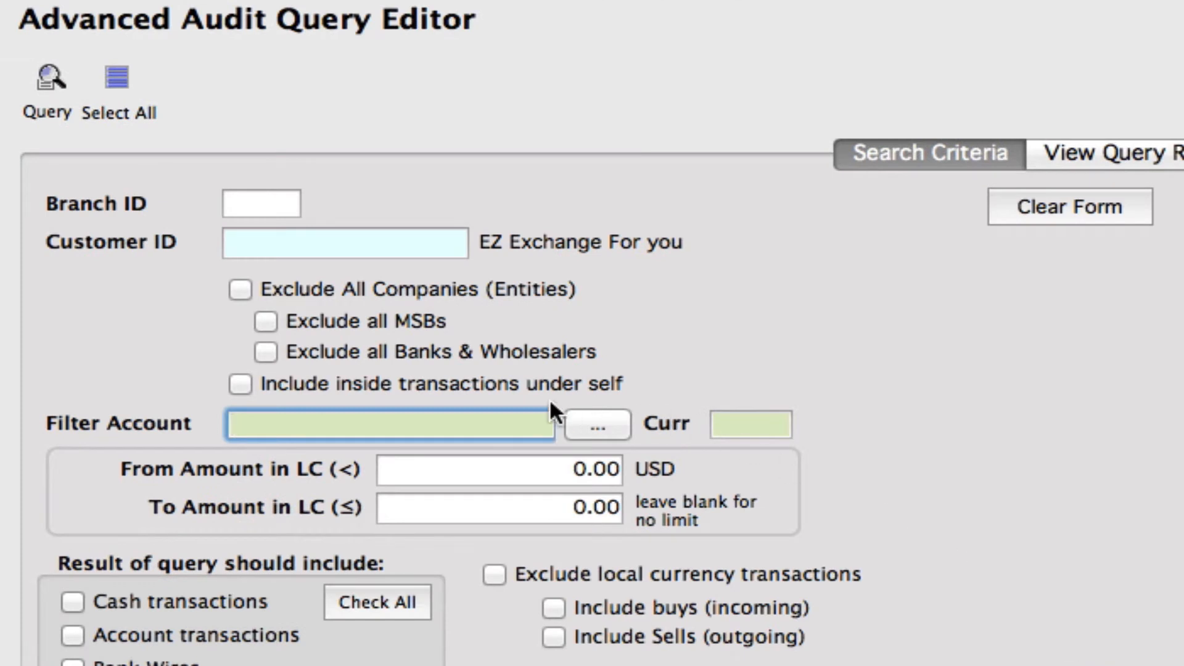
pyautogui.click(734, 426)
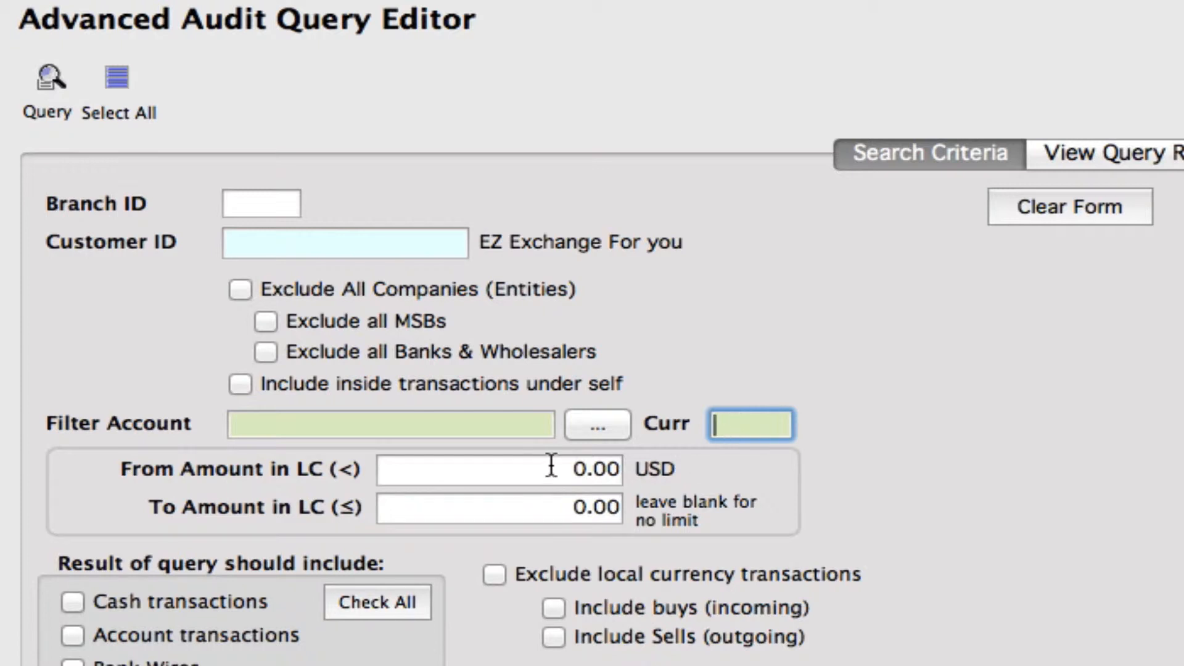
# Limit the query to local currency amounts from 2,000.00 to 6,000.00 USD.
pyautogui.click(519, 474)
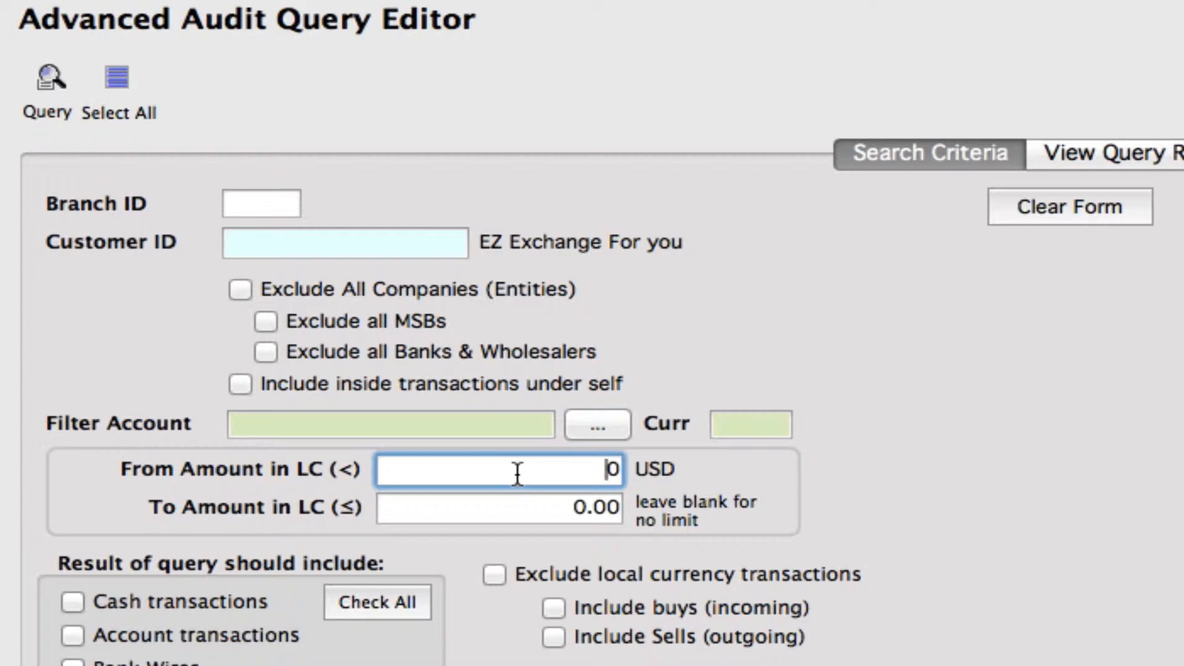
pyautogui.write('2000')
pyautogui.press('Tab')
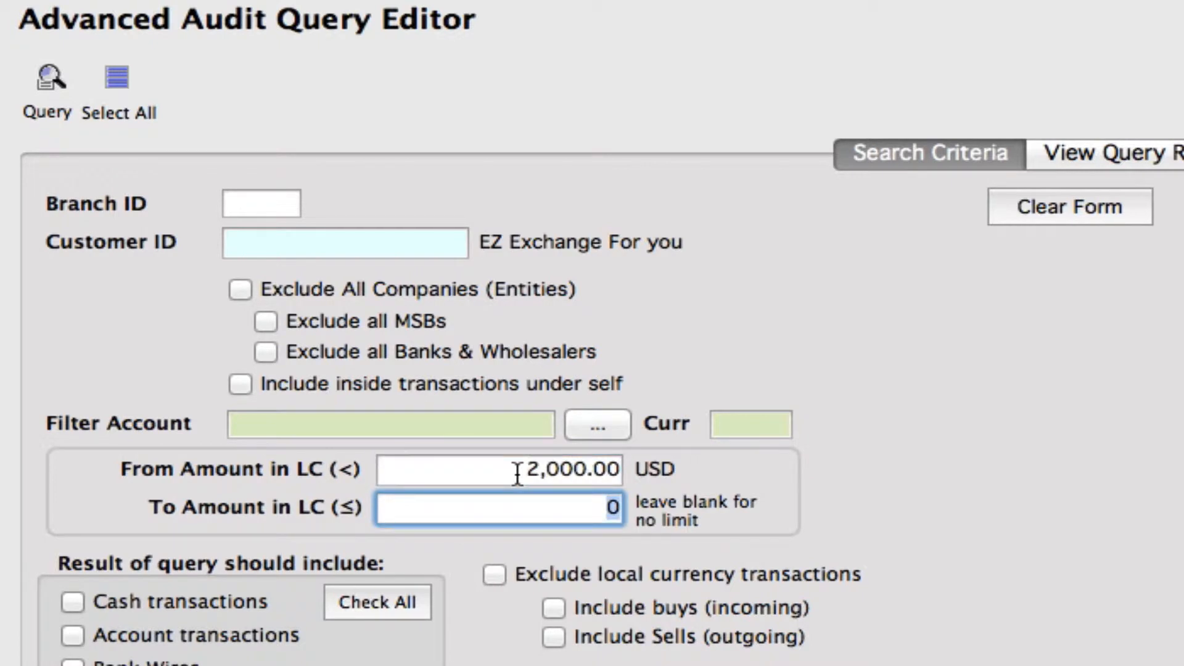
pyautogui.write('6000')
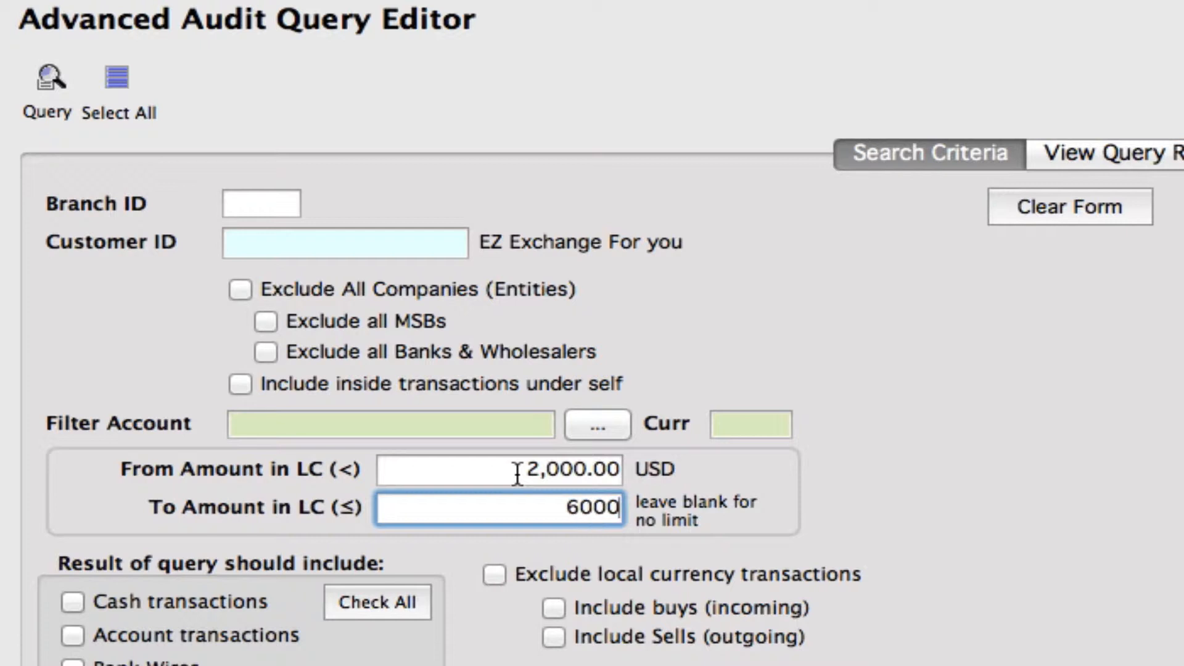
pyautogui.press('Tab')
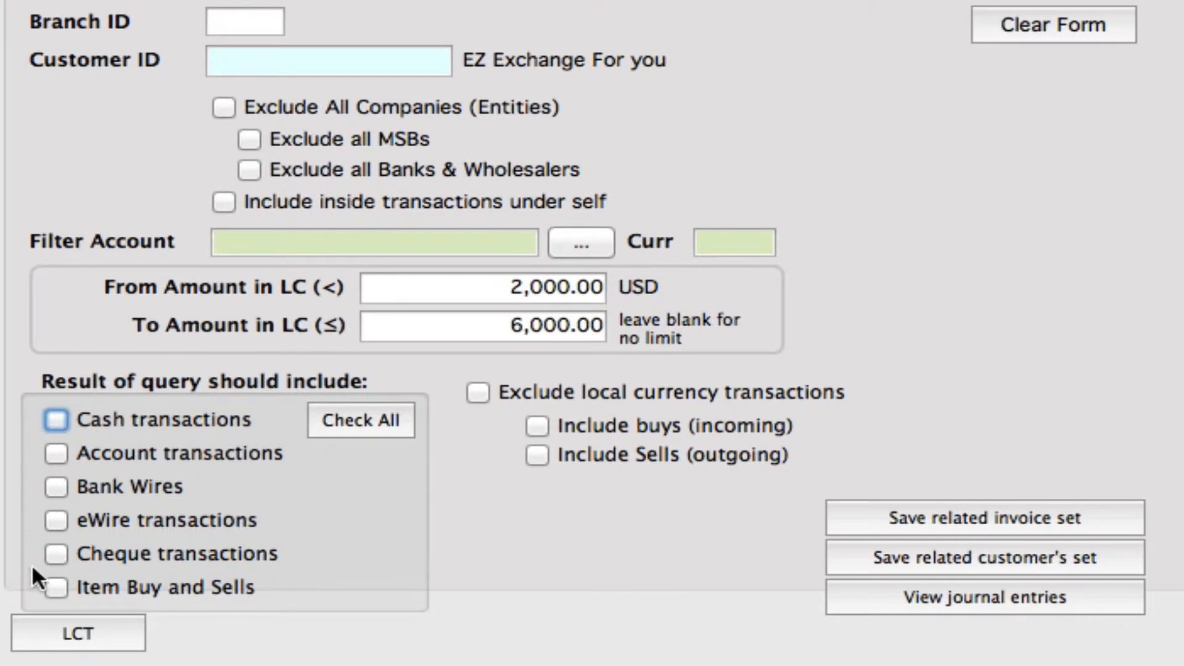
# Include all transaction types as well as buys and sells in the result, and perform the query.
pyautogui.click(55, 455)
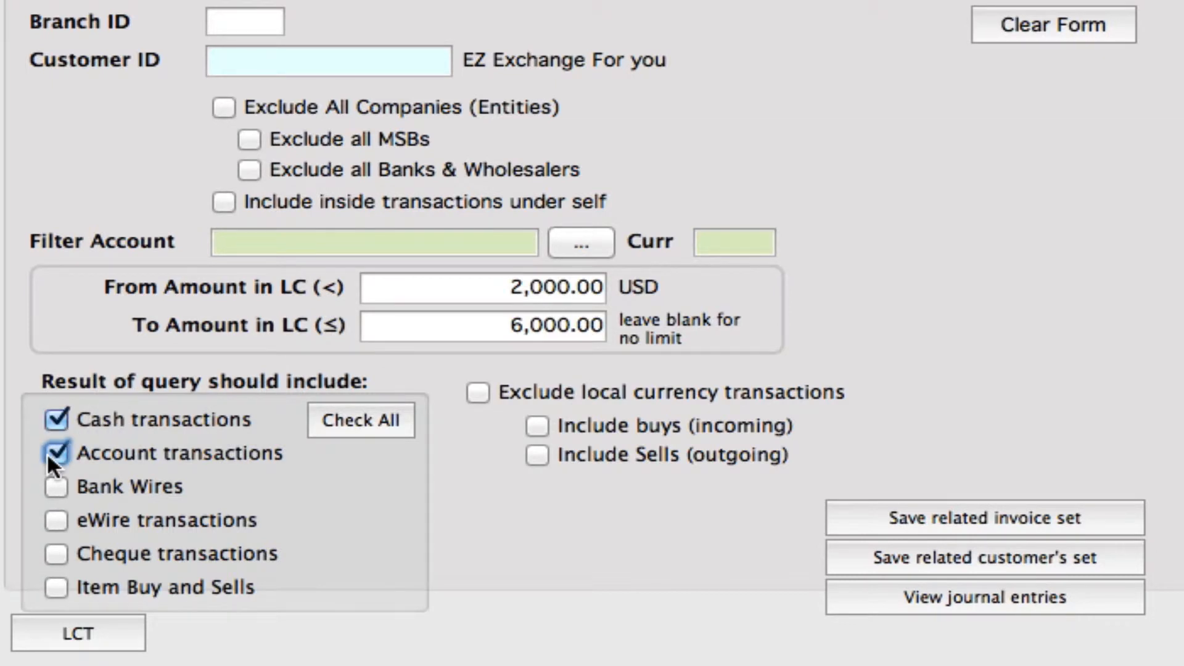
pyautogui.click(364, 420)
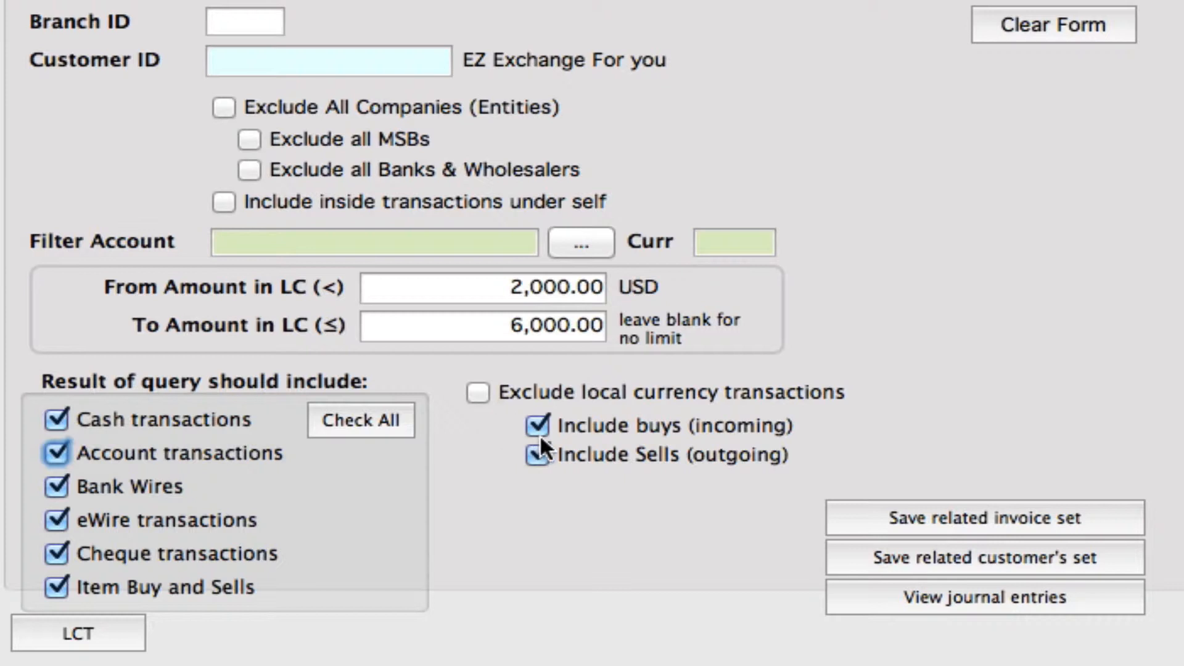
pyautogui.click(534, 461)
pyautogui.click(536, 426)
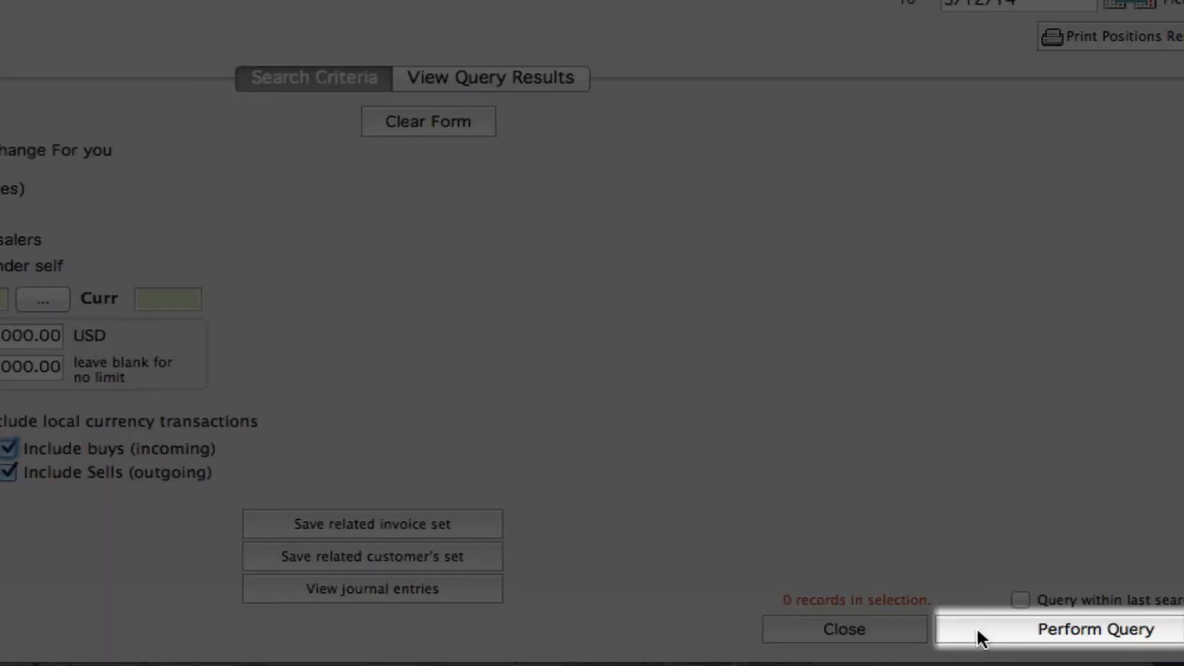
pyautogui.click(977, 632)
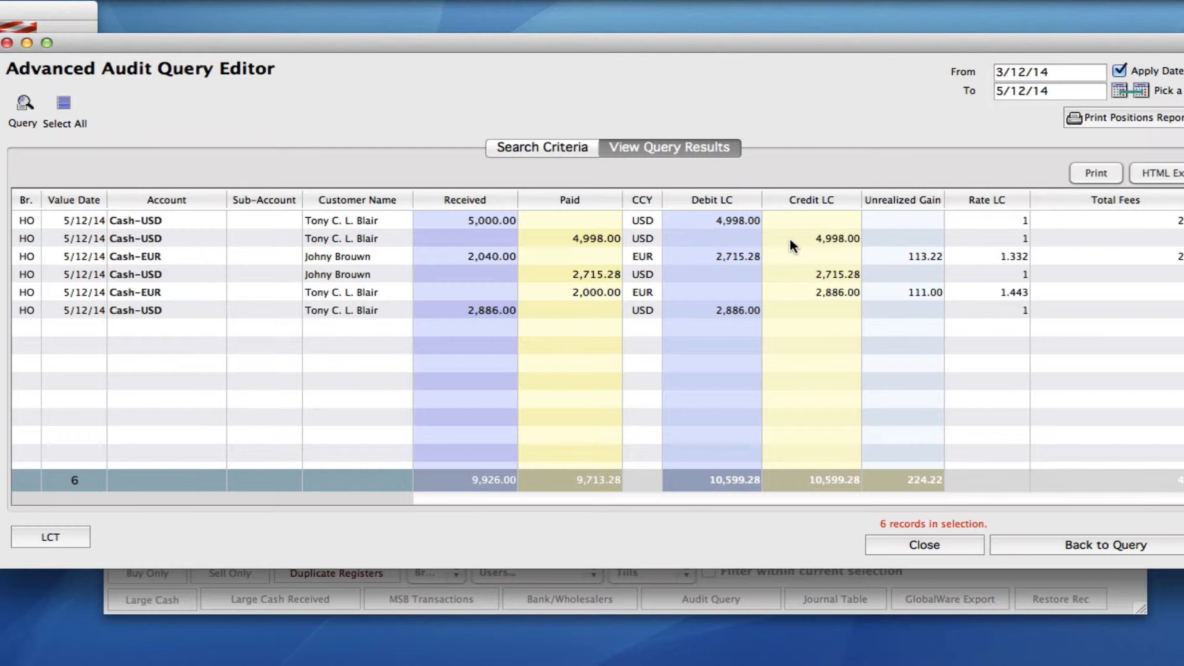
# Exclude local currency transactions in the search criteria, run the query again and return to the criteria.
pyautogui.click(545, 153)
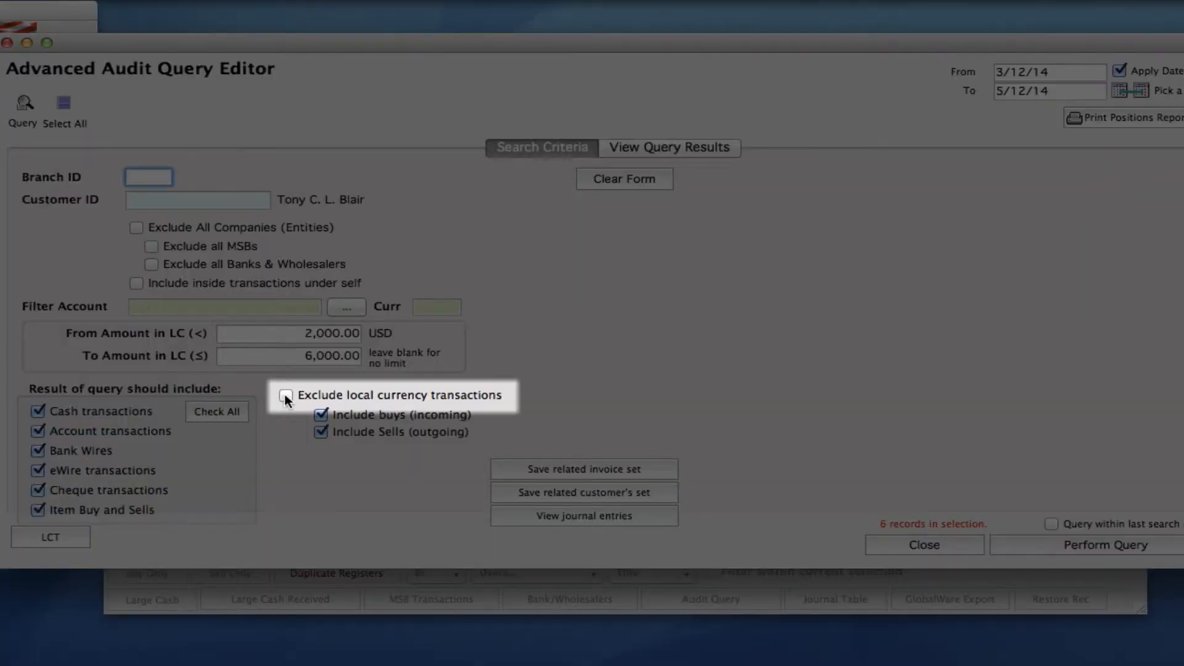
pyautogui.click(285, 396)
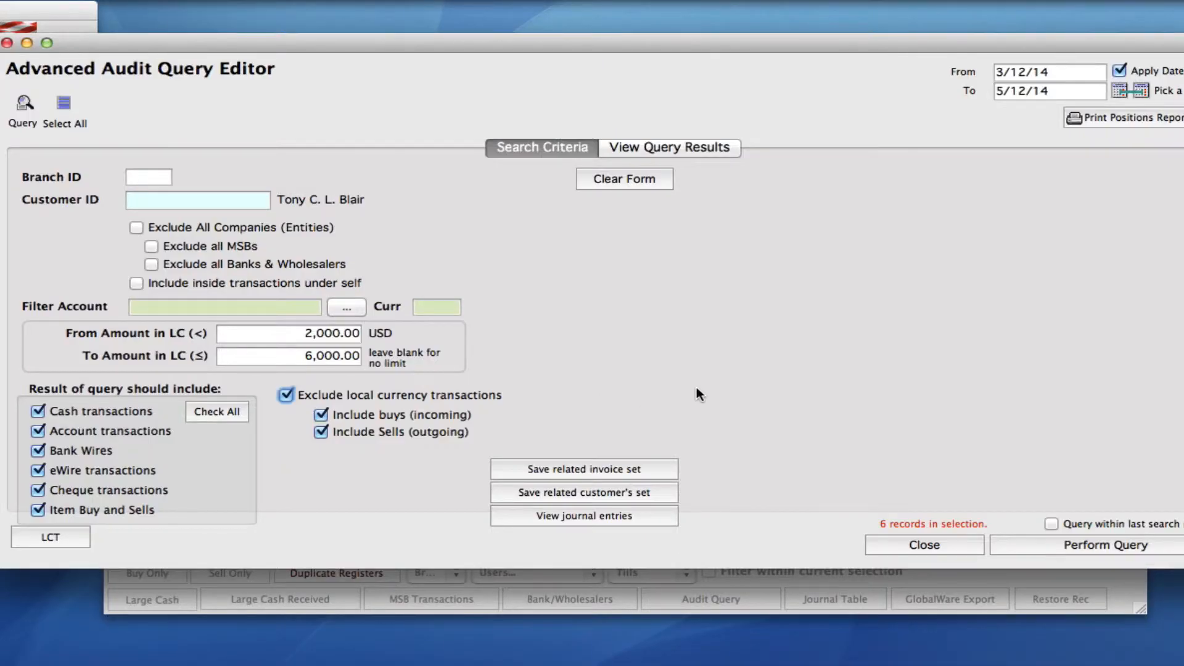
pyautogui.click(1030, 545)
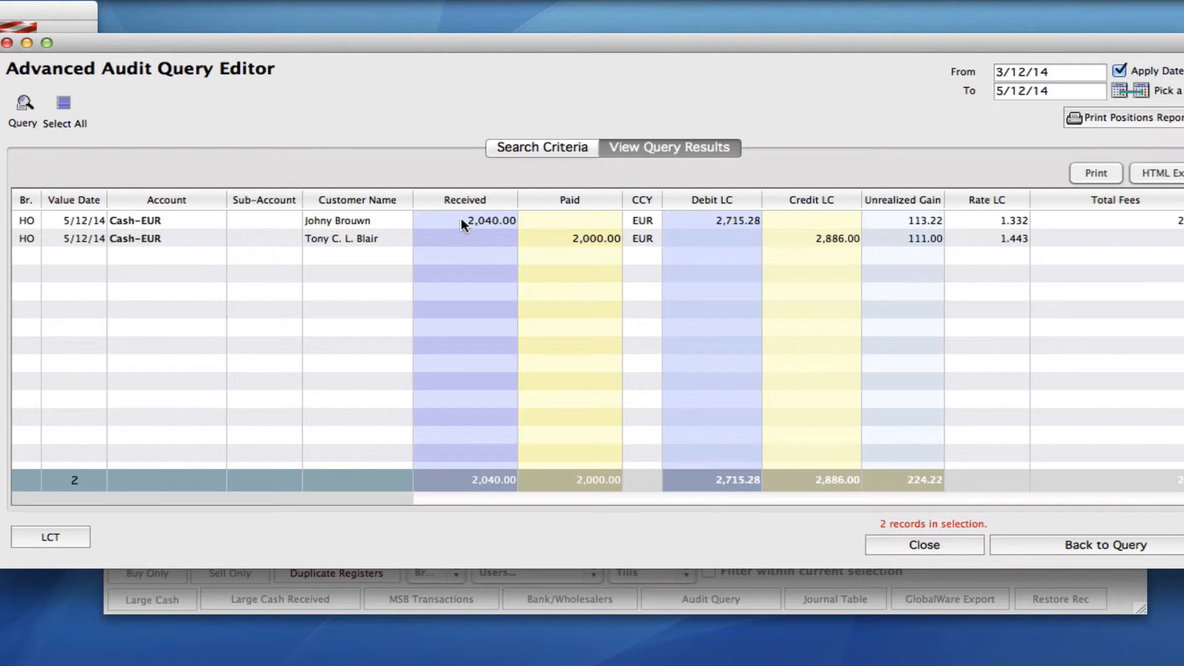
pyautogui.click(542, 147)
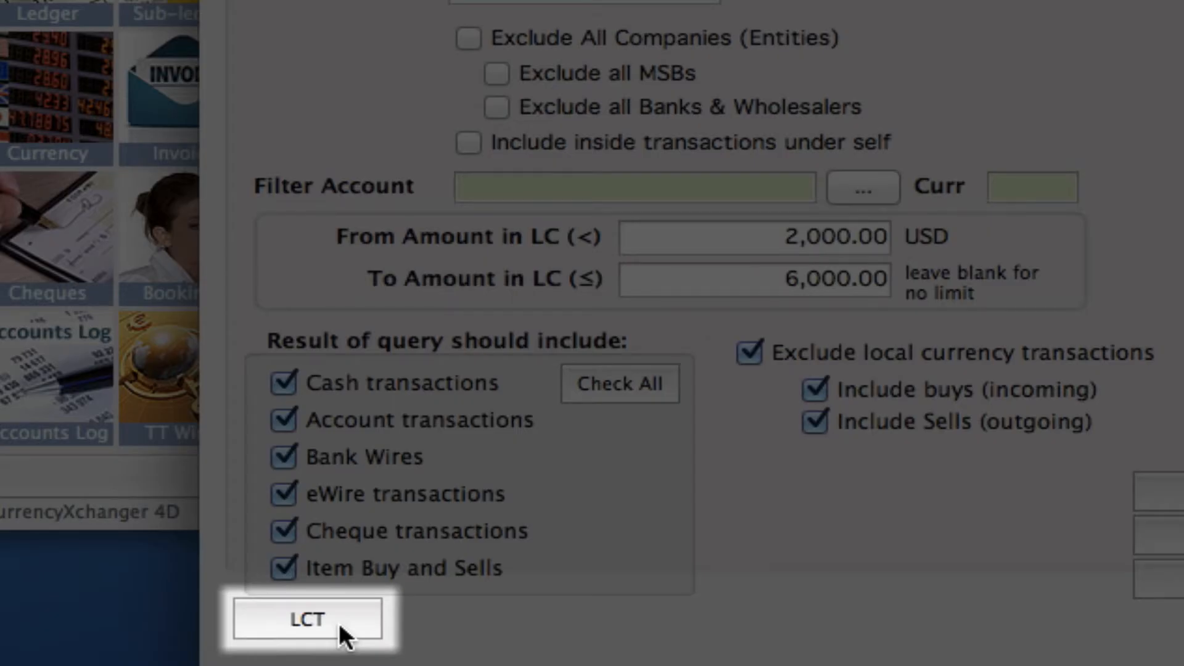
# Load the LCT criteria, stop excluding local currency transactions, leave out sells, and run the query before returning to the criteria.
pyautogui.click(339, 623)
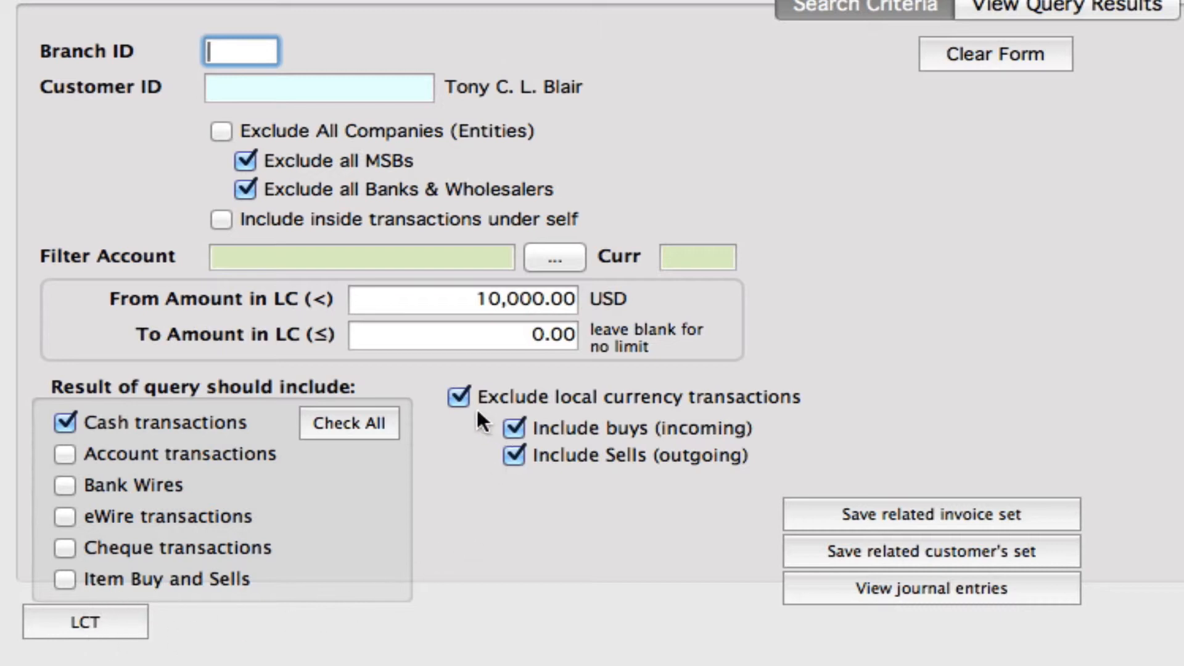
pyautogui.click(459, 397)
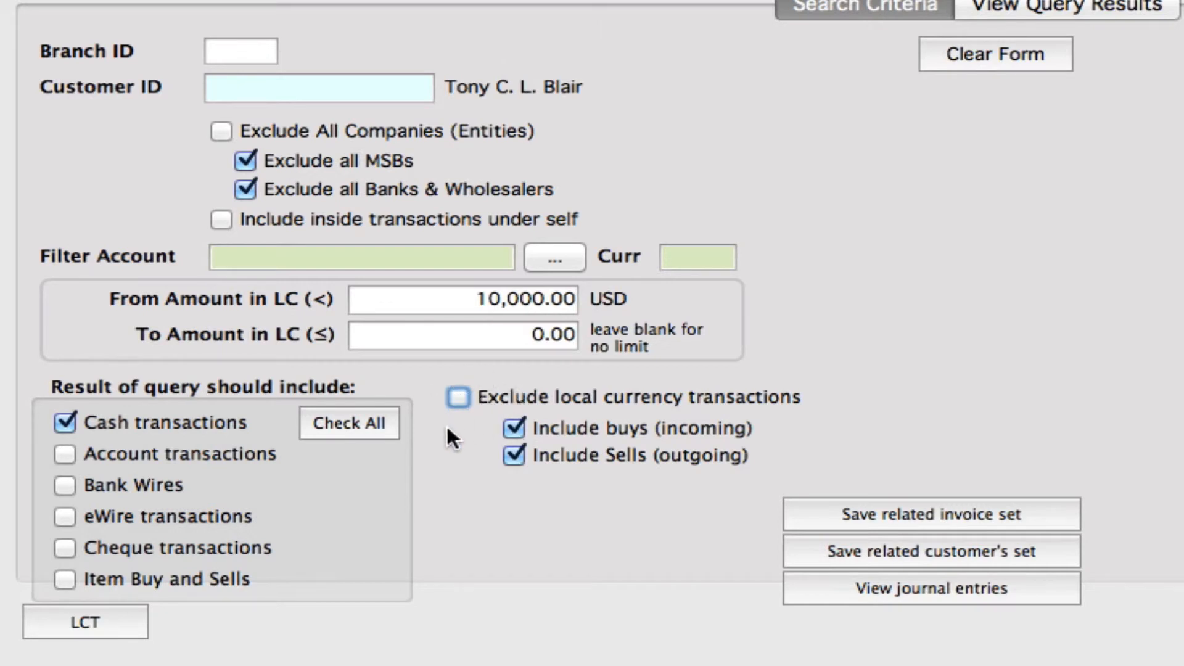
pyautogui.click(515, 456)
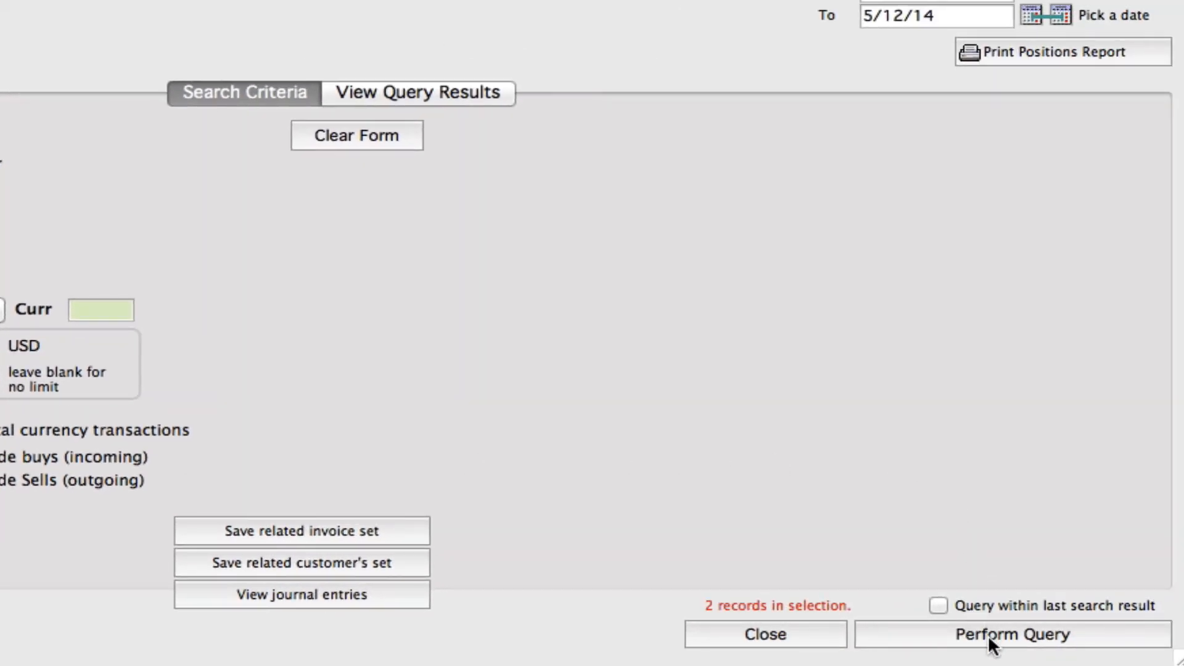
pyautogui.click(988, 634)
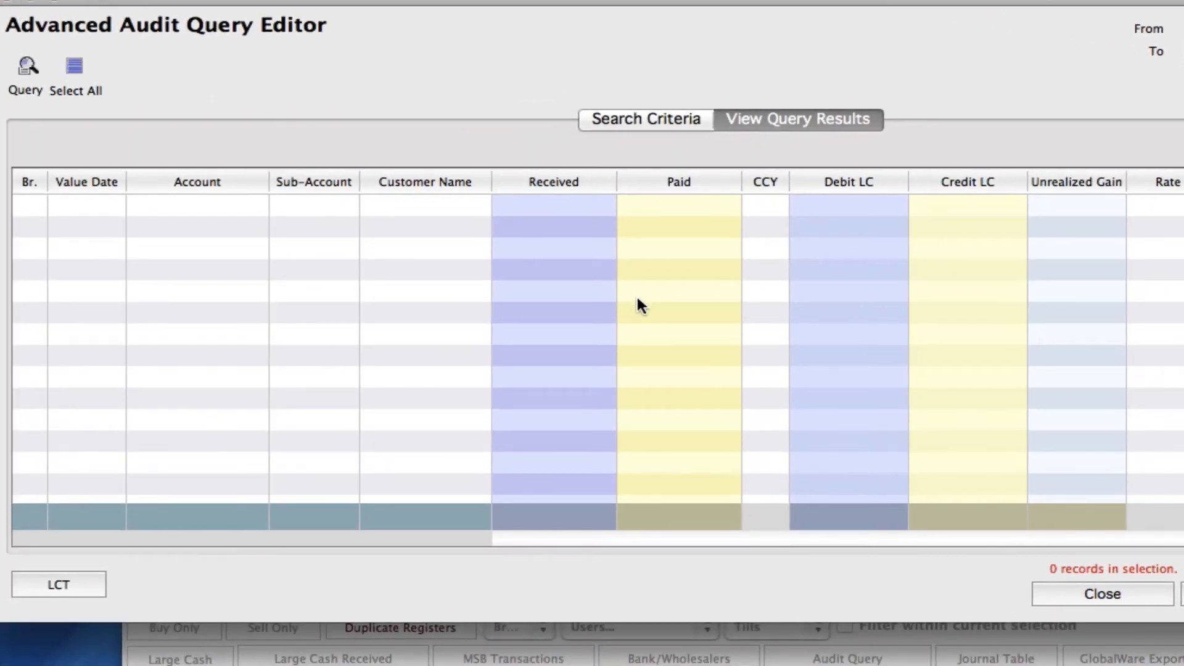
pyautogui.click(651, 119)
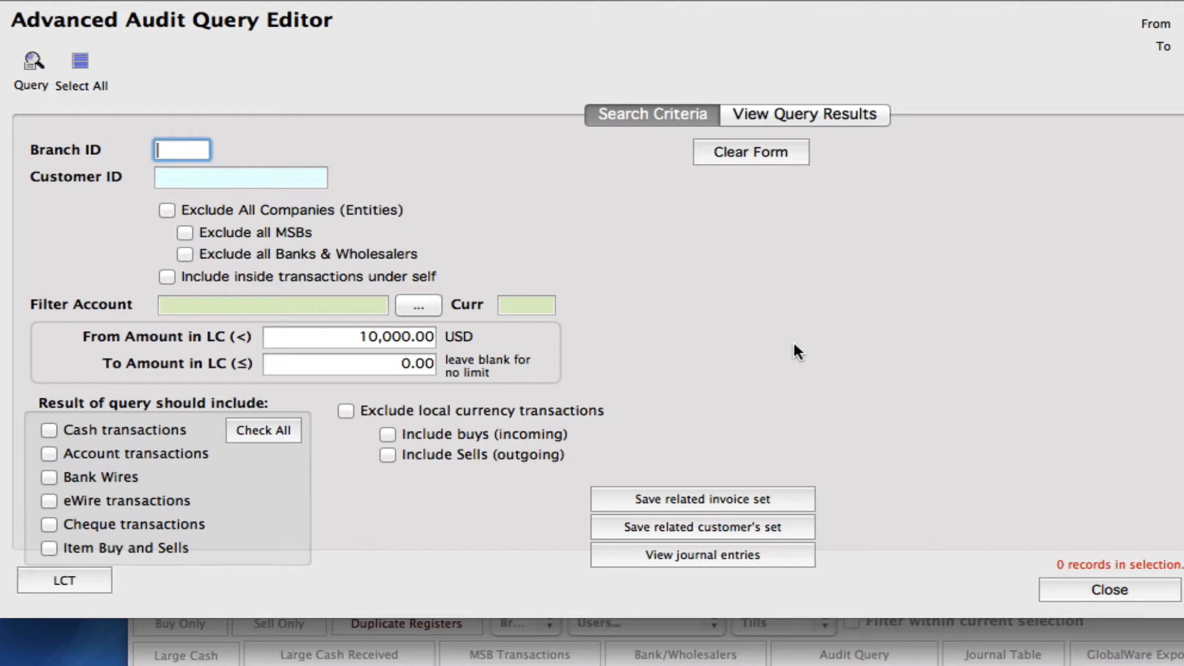
# Limit the query to local currency amounts from 2,000.00 to 5,000.00 USD.
pyautogui.click(349, 337)
pyautogui.doubleClick(351, 338)
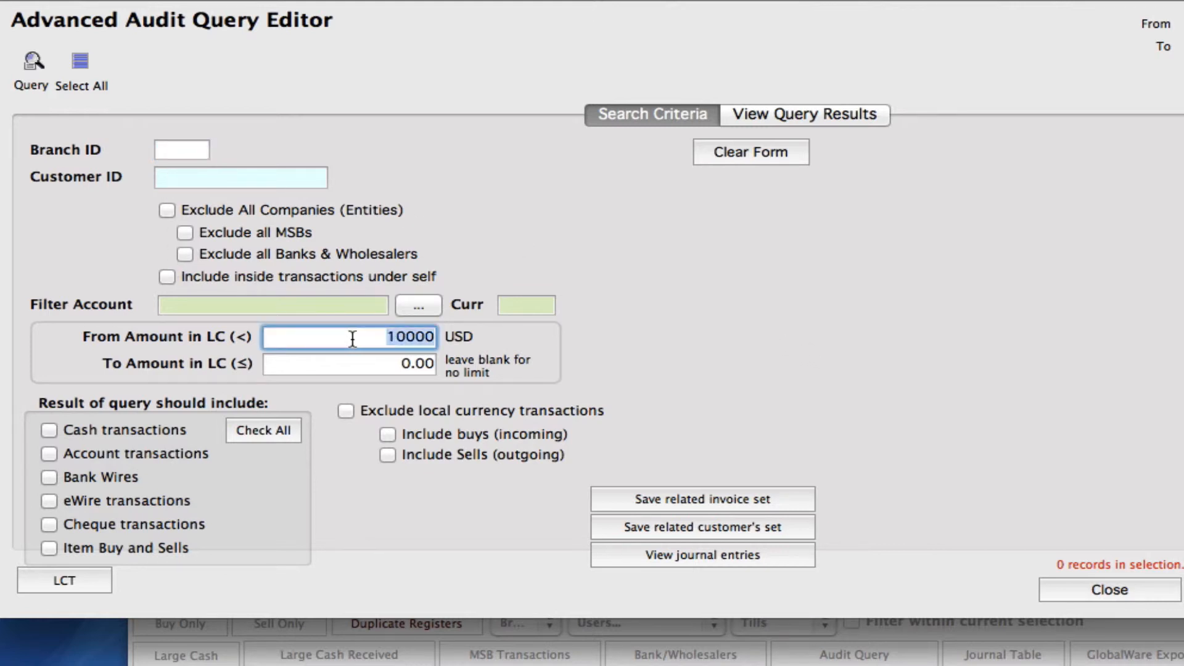
pyautogui.write('2000')
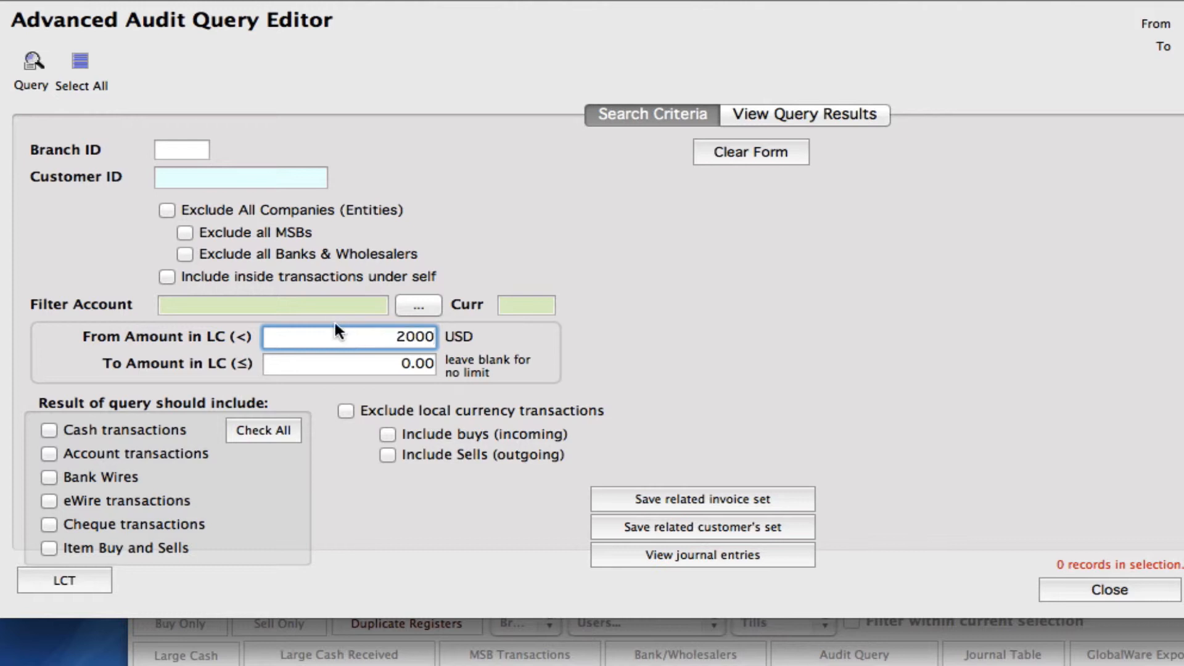
pyautogui.press('Tab')
pyautogui.write('5000')
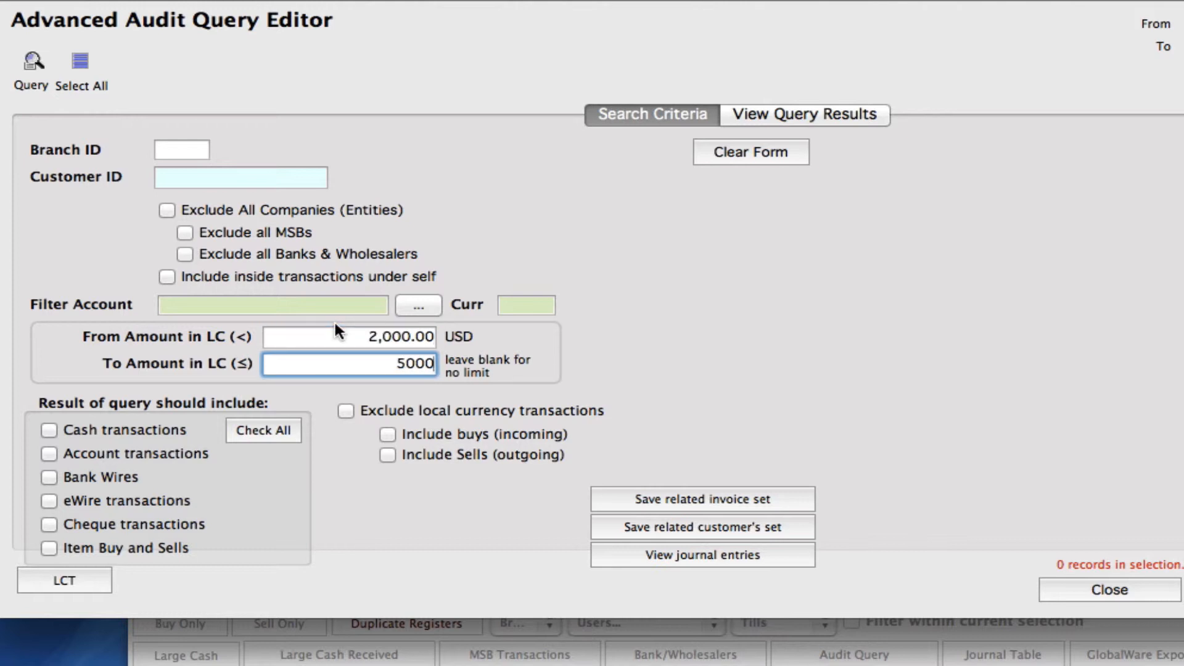
pyautogui.press('Tab')
# Include all transaction types, buys and sells in the query result and perform the query.
pyautogui.click(284, 431)
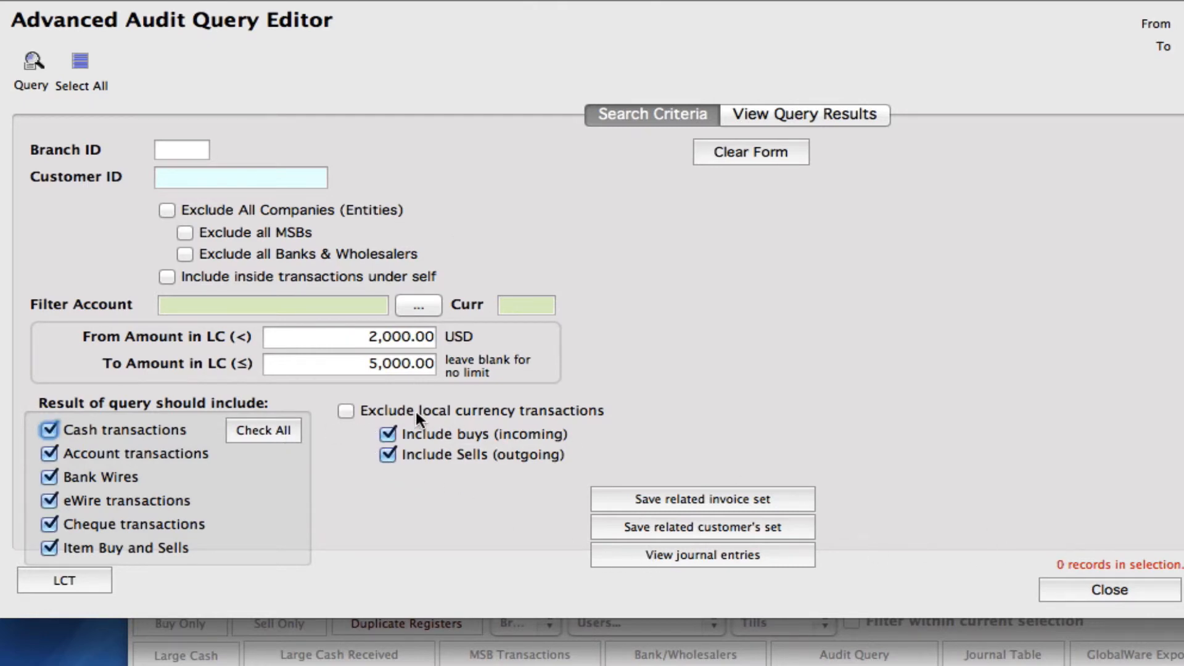
pyautogui.click(1054, 587)
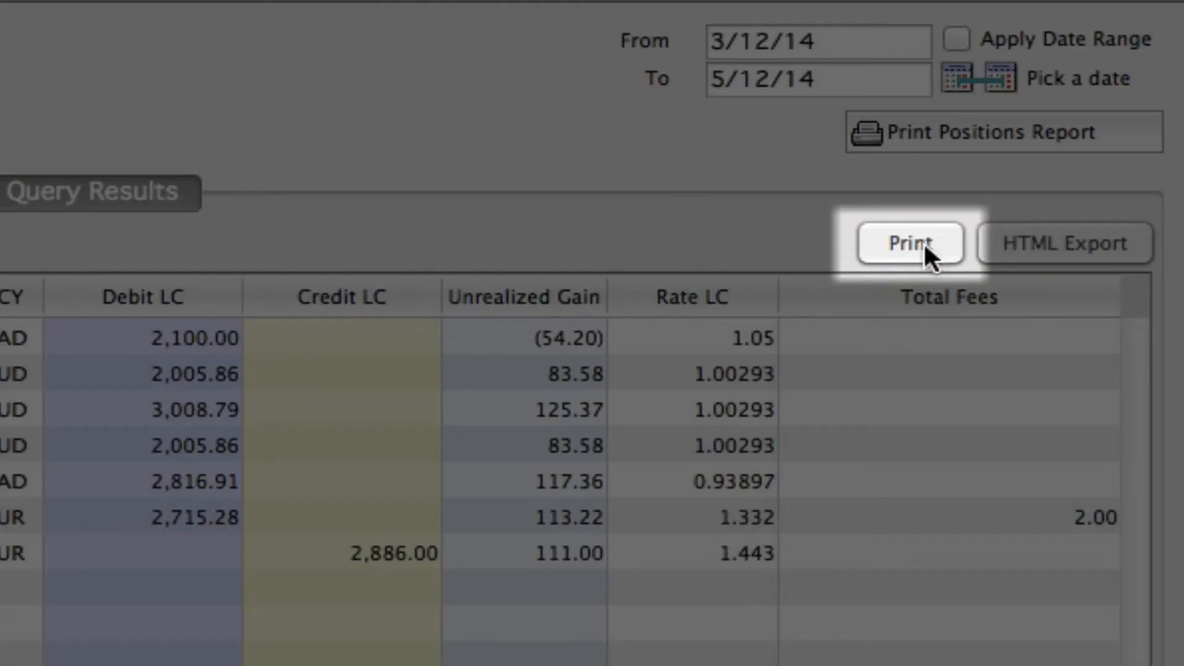
# Print the query results as a PDF opened in Preview.
pyautogui.click(921, 240)
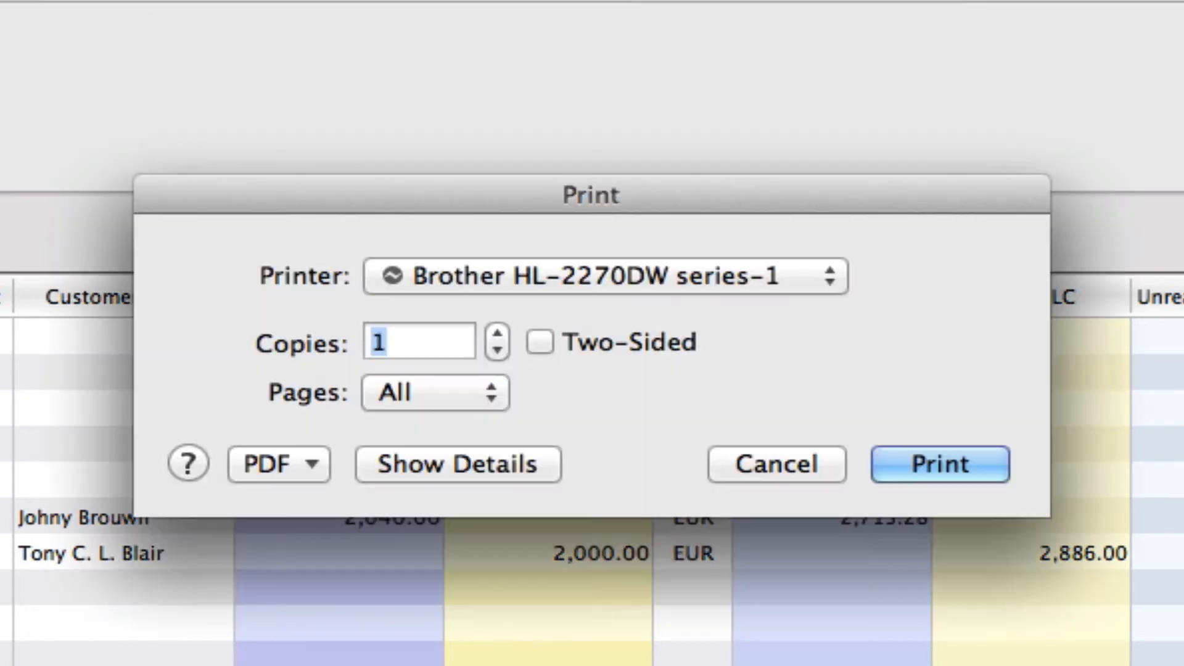
pyautogui.click(319, 454)
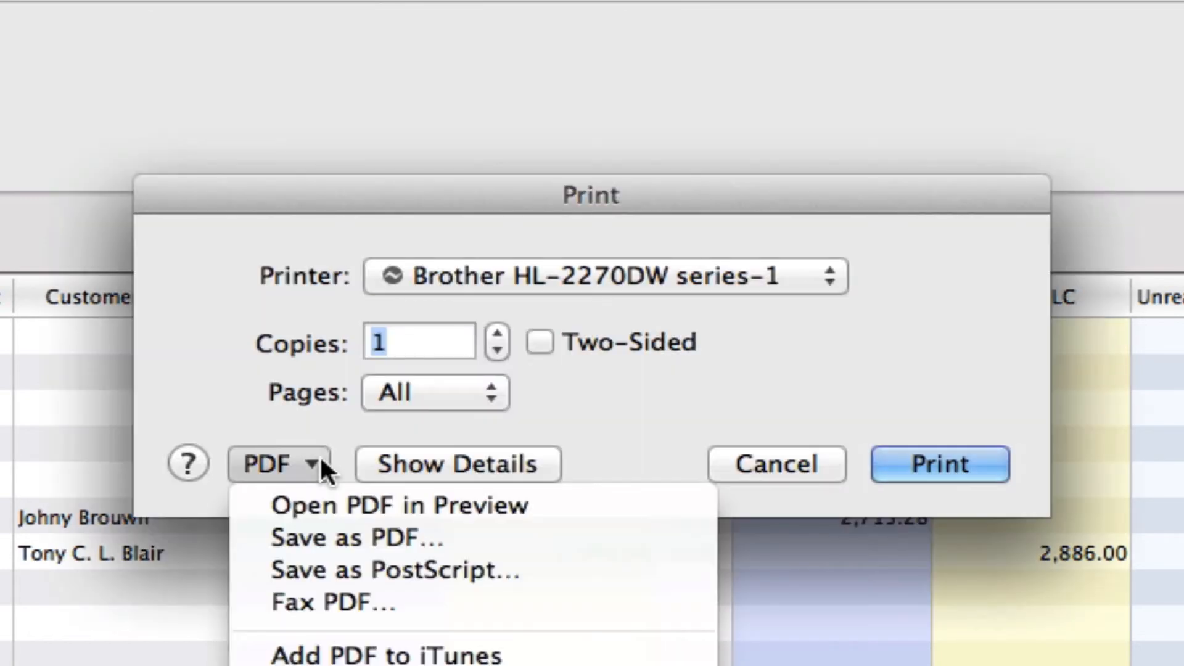
pyautogui.click(358, 511)
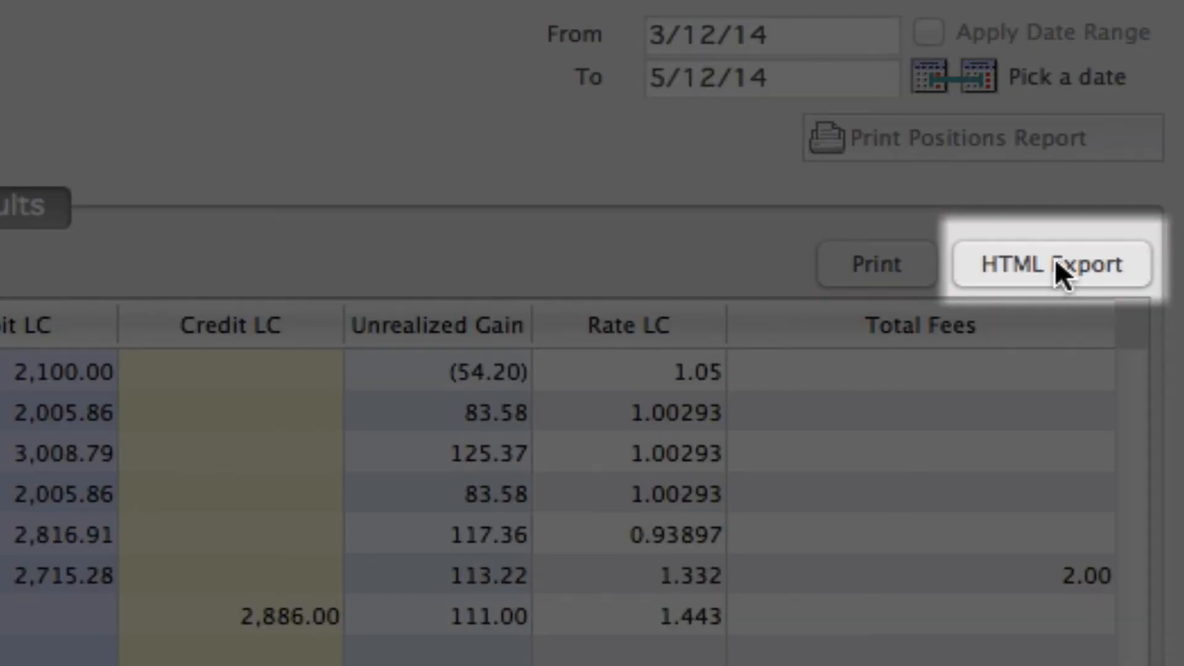
# Export the query results as HTML to the Desktop under the name "query 1".
pyautogui.click(1055, 261)
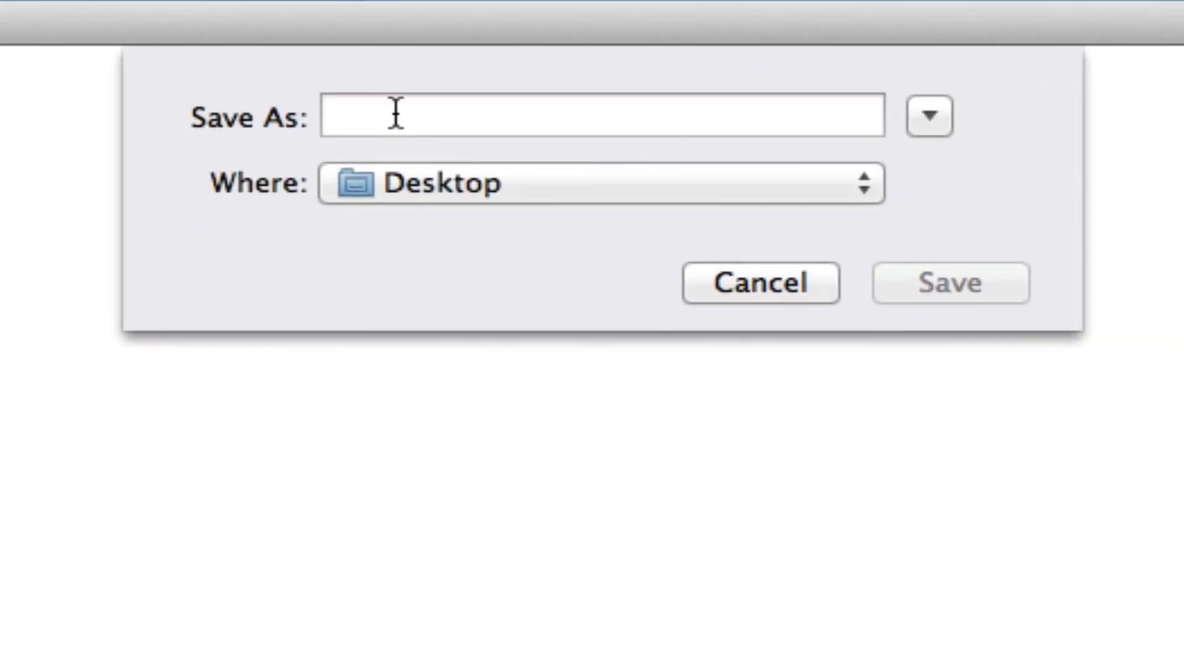
pyautogui.write('query 1')
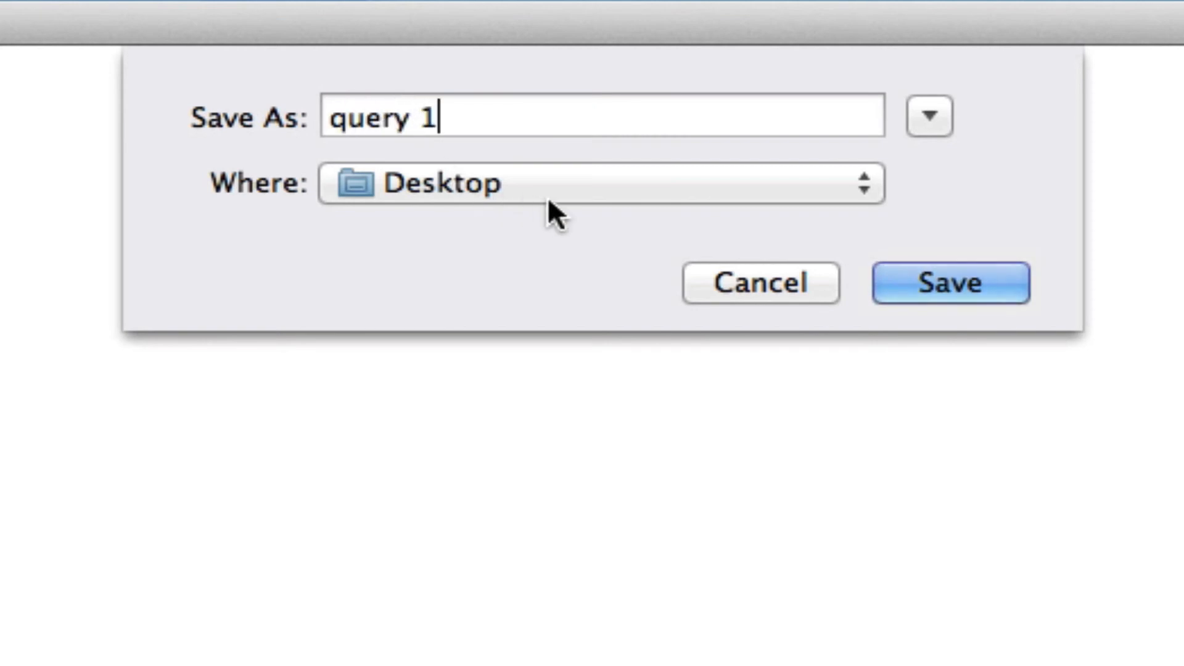
pyautogui.click(921, 281)
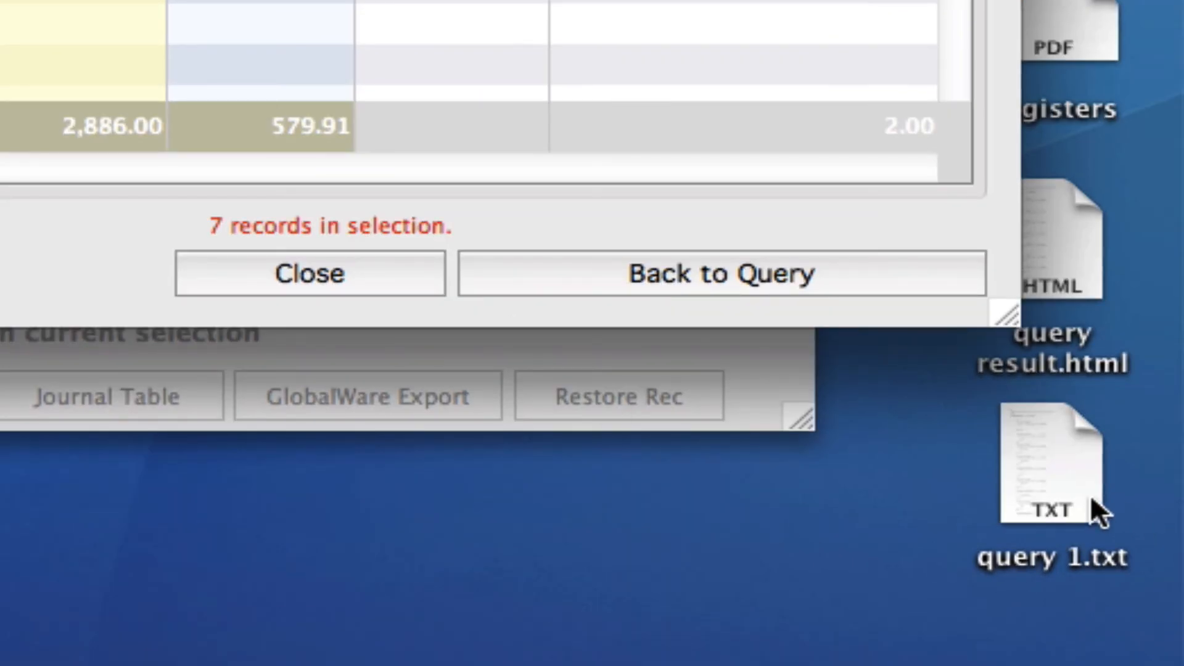
# Rename the exported desktop file to query 1.html, accepting the .html extension, and open it in Excel.
pyautogui.click(1083, 550)
pyautogui.click(1118, 560)
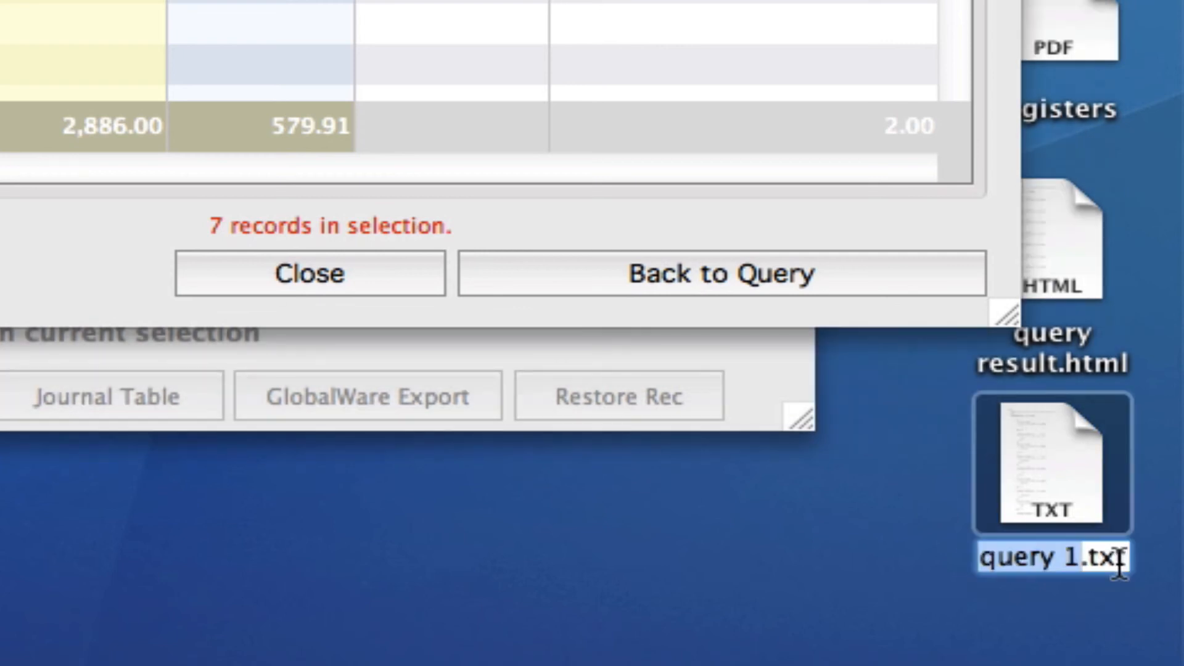
pyautogui.press('Right')
pyautogui.press('BackSpace')
pyautogui.press('BackSpace')
pyautogui.press('BackSpace')
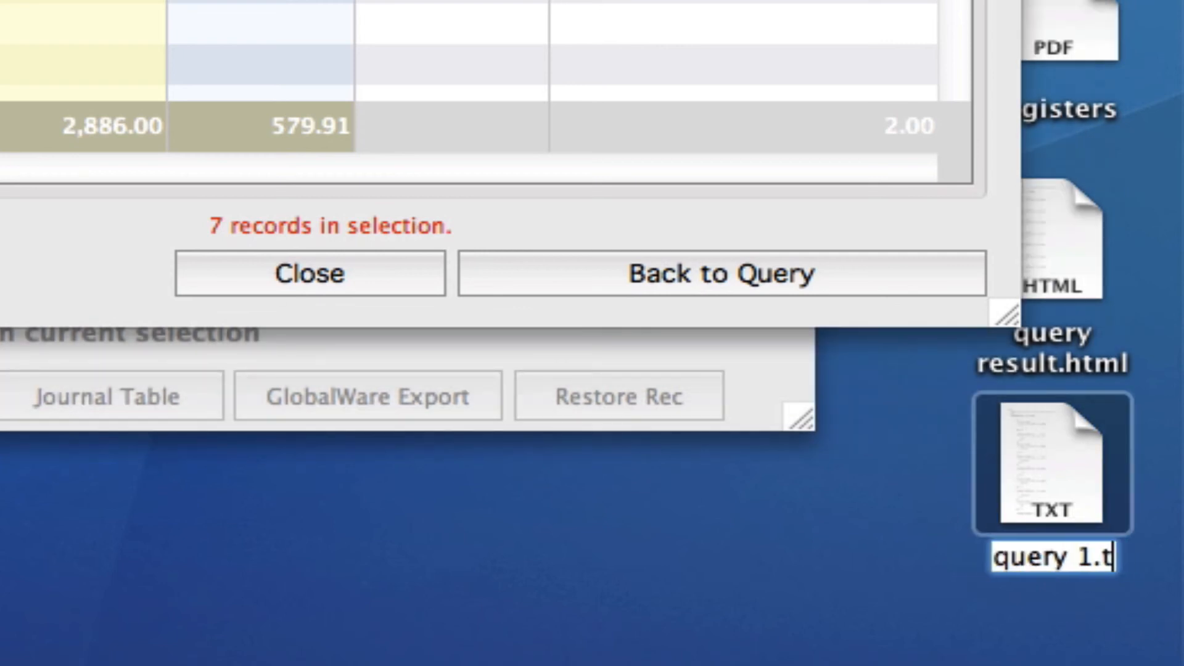
pyautogui.write('html')
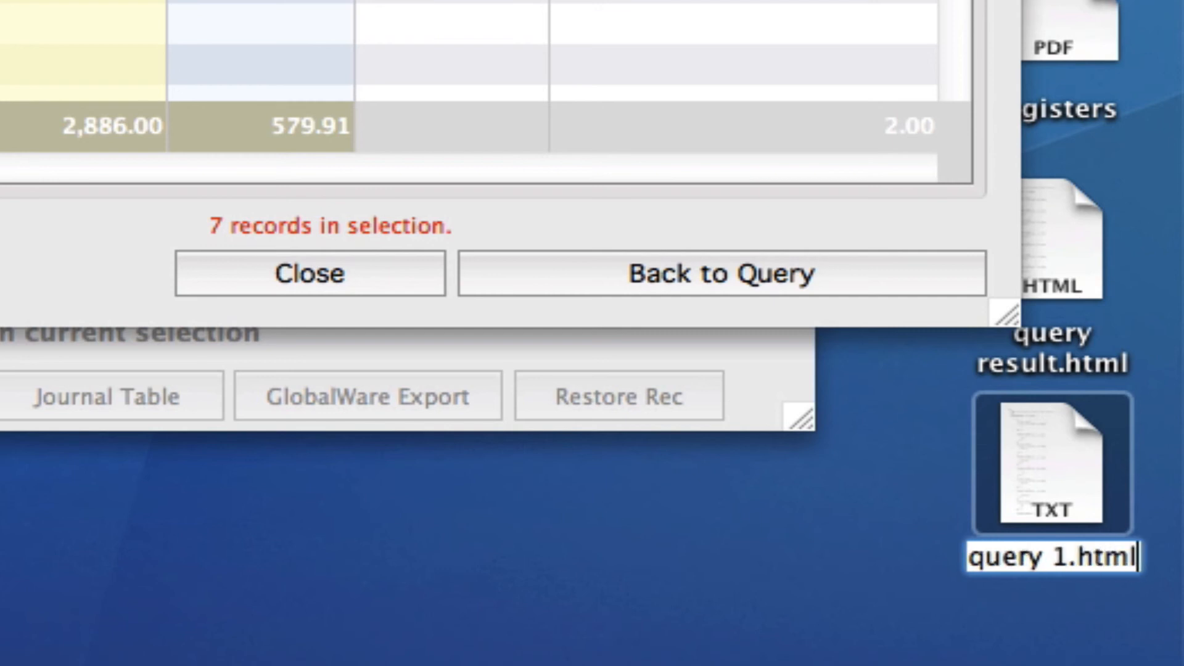
pyautogui.press('Return')
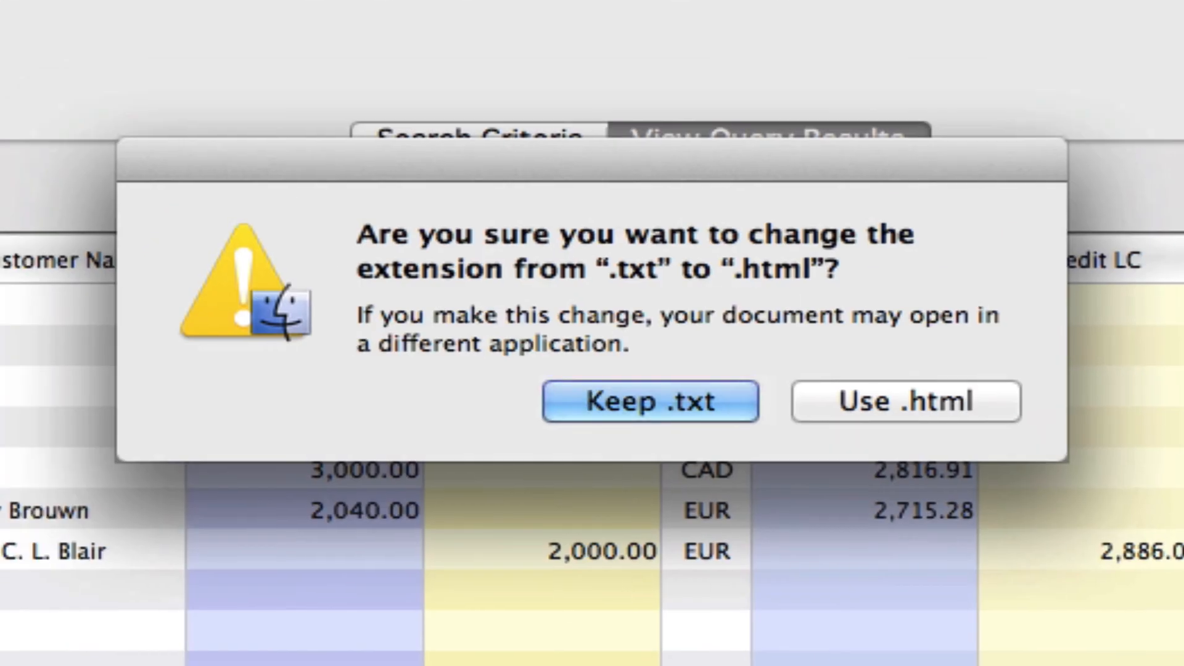
pyautogui.click(944, 403)
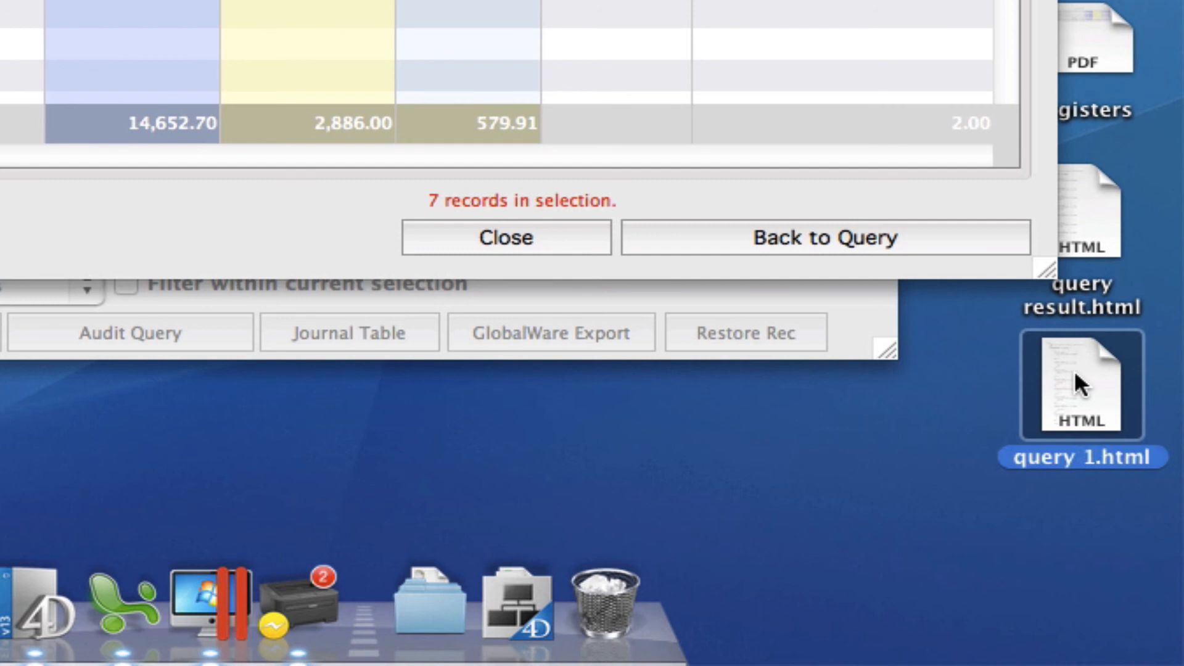
pyautogui.moveTo(1074, 370); pyautogui.dragTo(117, 583)
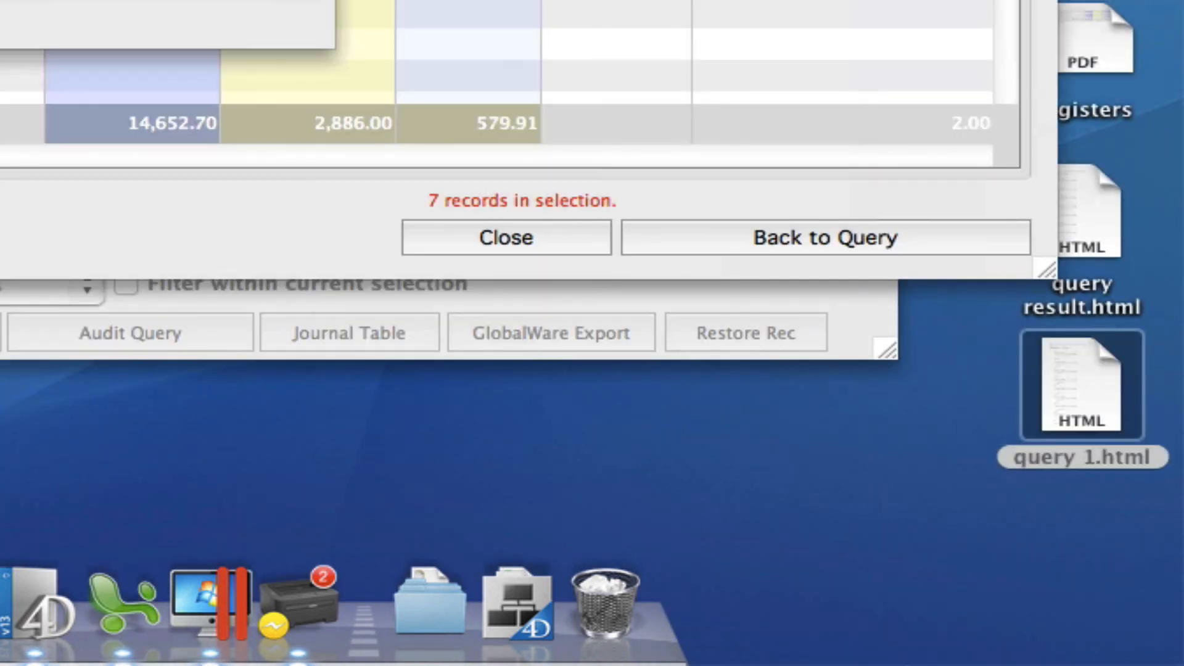